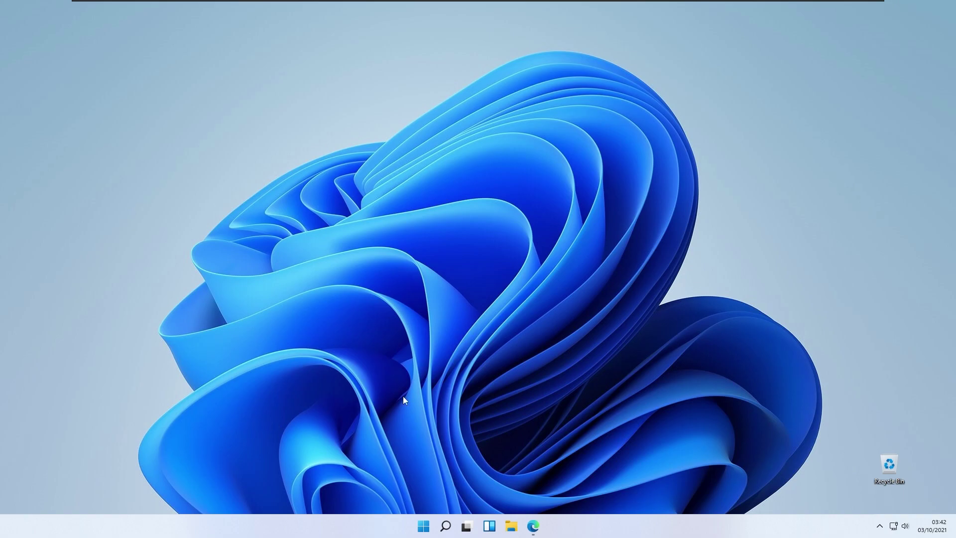
Switch to the Edge browser, open the StartIsBack for Windows 11 page from the search results, and download the Preview 2 installer.
left_click(540, 527)
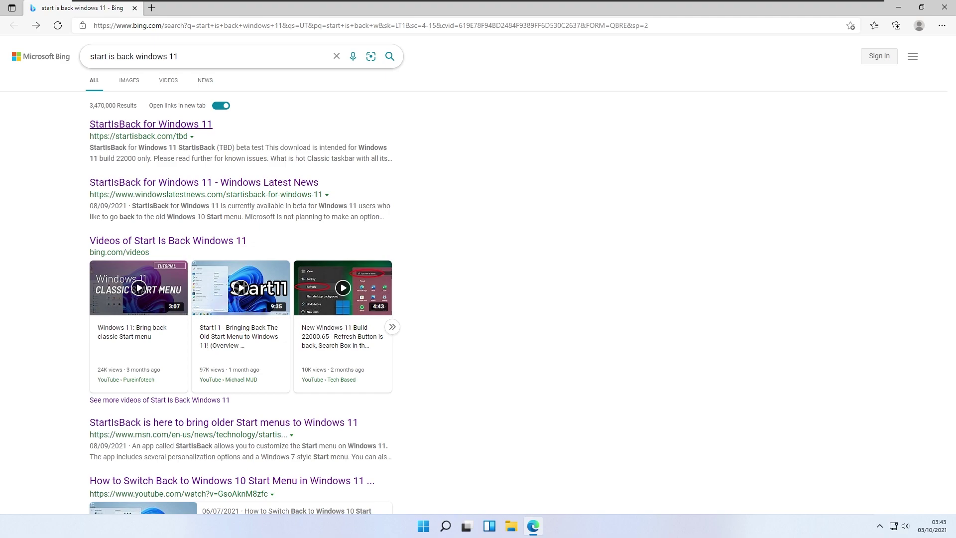
left_click(157, 125)
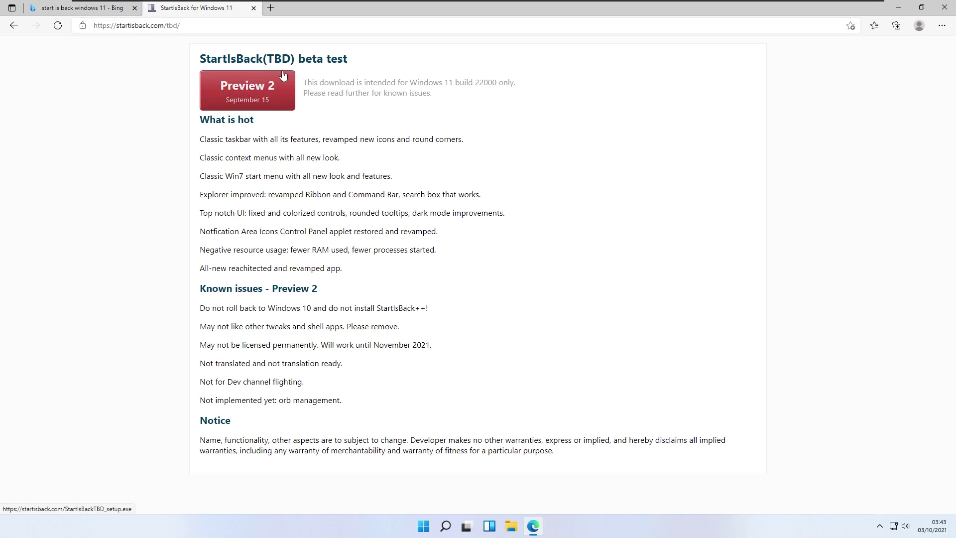
left_click(282, 92)
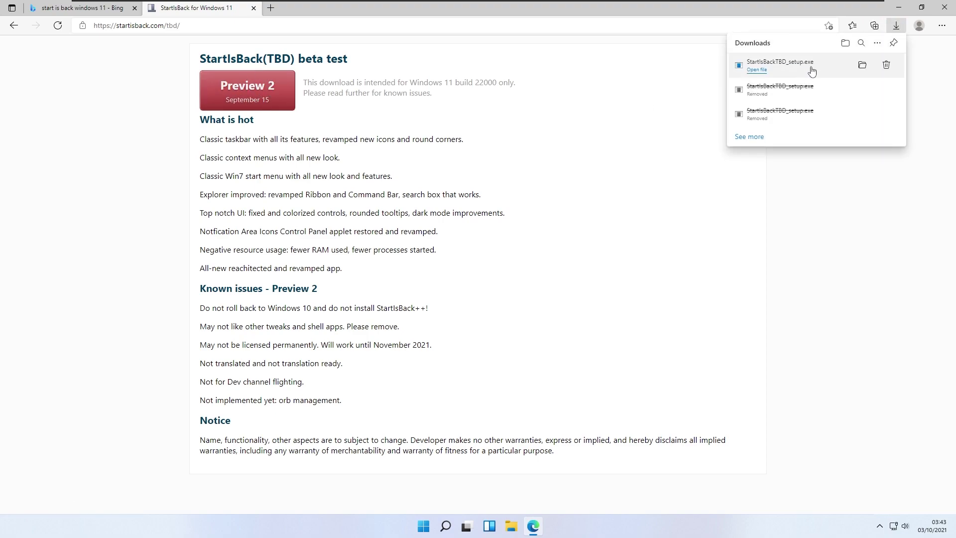
Run the downloaded StartIsBackTBD_setup.exe and install StartIsBack for everyone on the computer.
left_click(808, 67)
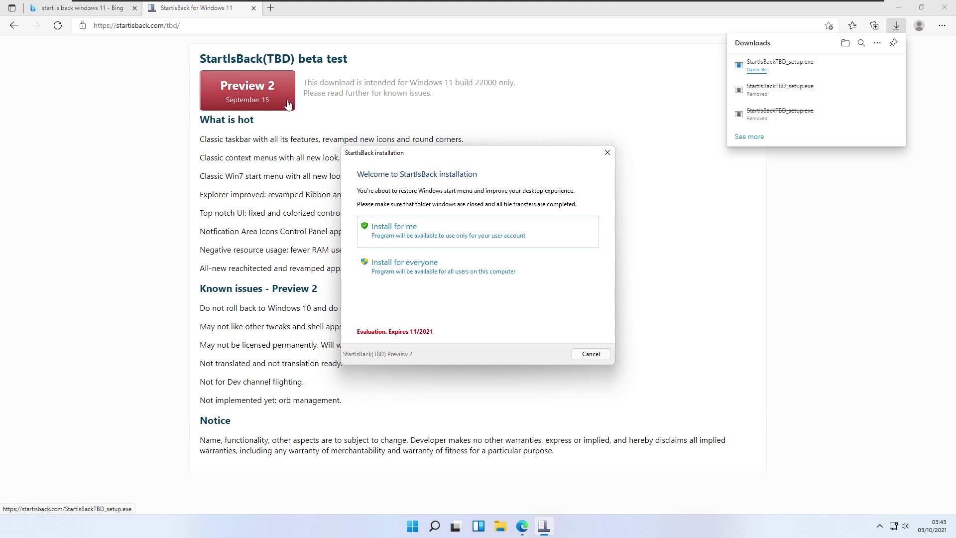
left_click(408, 268)
left_click(438, 345)
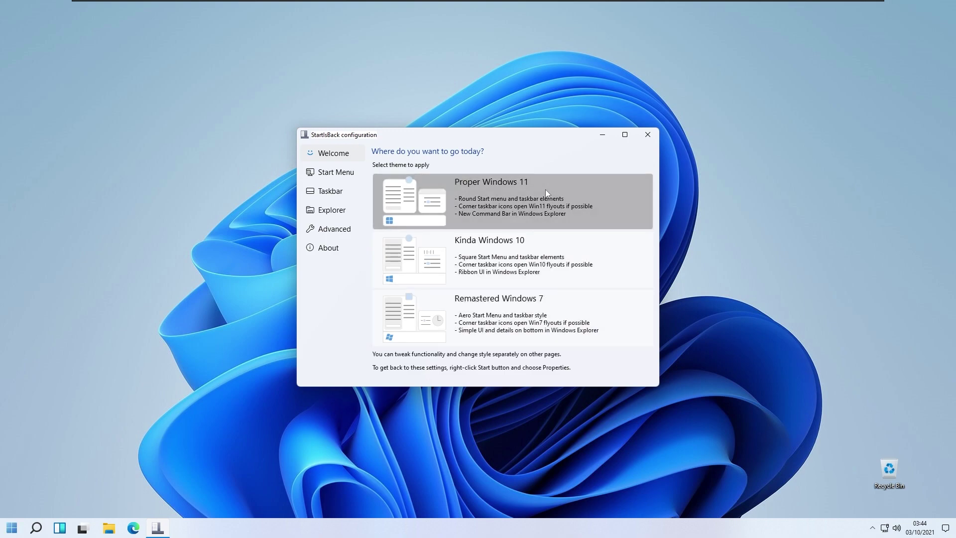
View the current Start menu, apply the Kinda Windows 10 theme, and preview its Start menu.
left_click(11, 527)
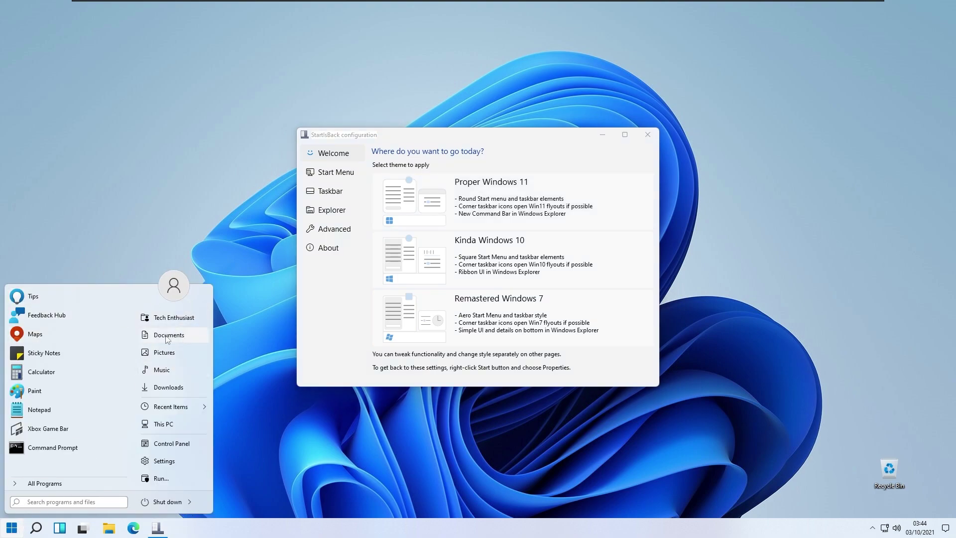
left_click(463, 259)
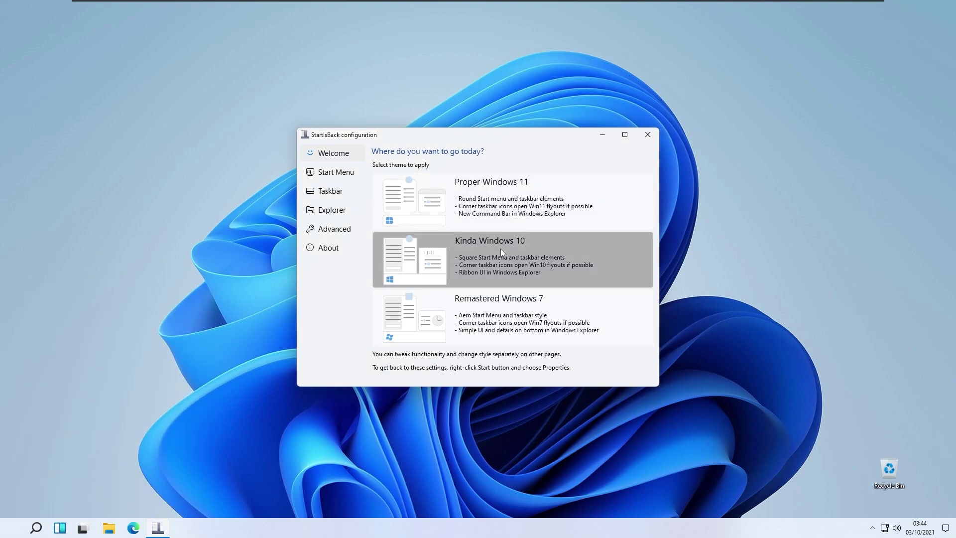
left_click(20, 532)
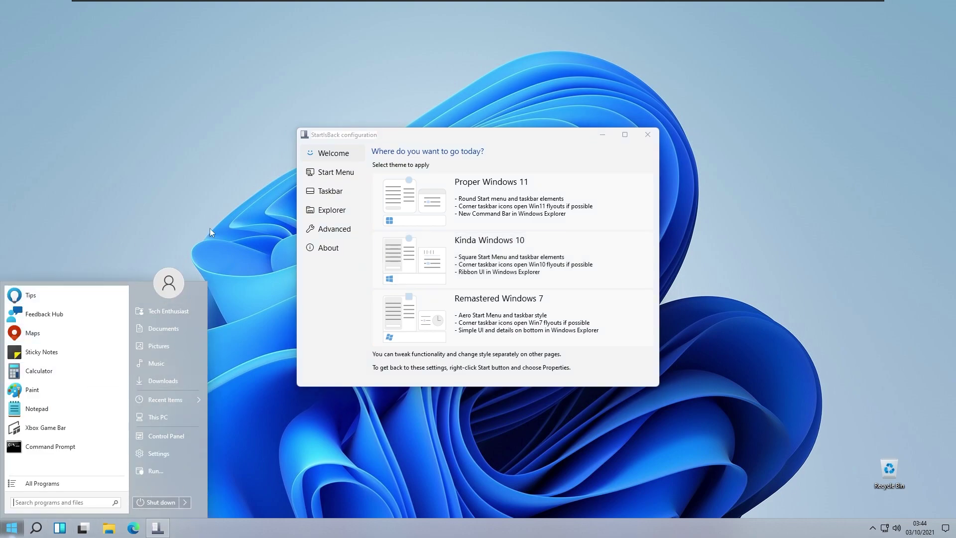
Try the Remastered Windows 7 theme, preview its Start menu, and return to the Proper Windows 11 theme.
left_click(532, 308)
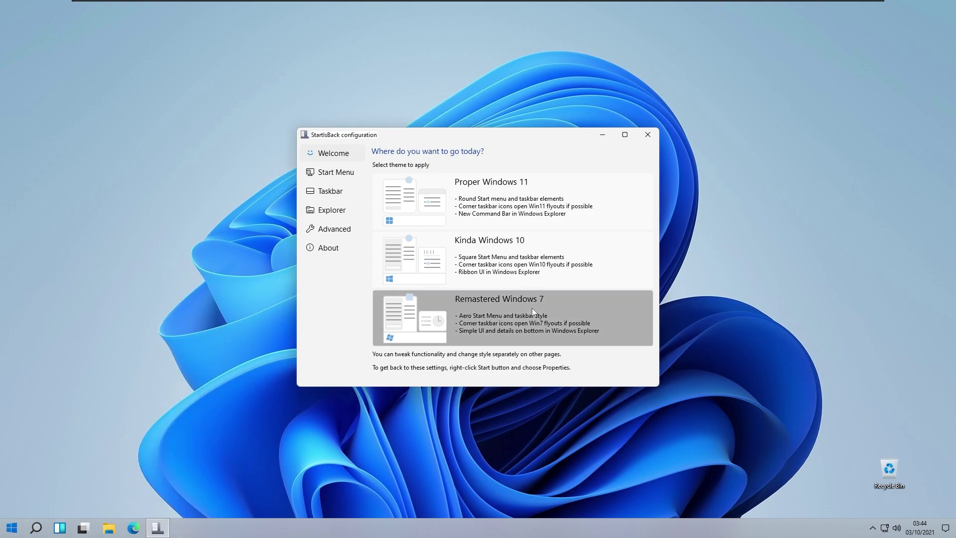
left_click(13, 528)
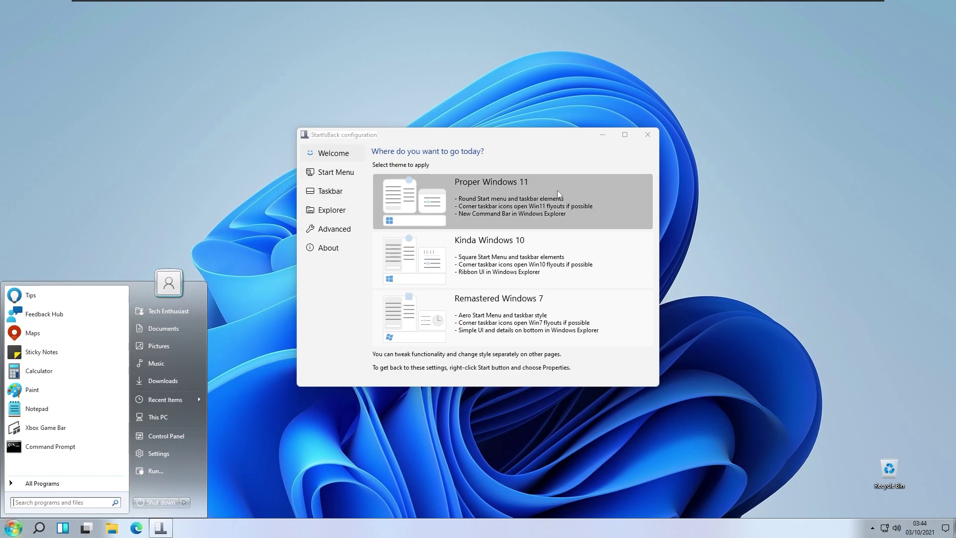
left_click(518, 190)
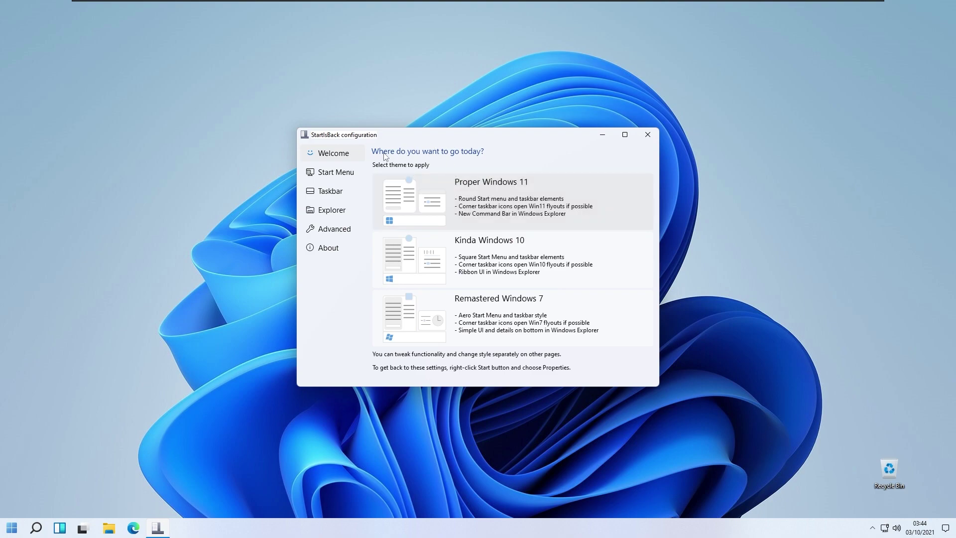
Open the Start menu configuration and toggle the StartIsBack start menu off and back on.
left_click(345, 175)
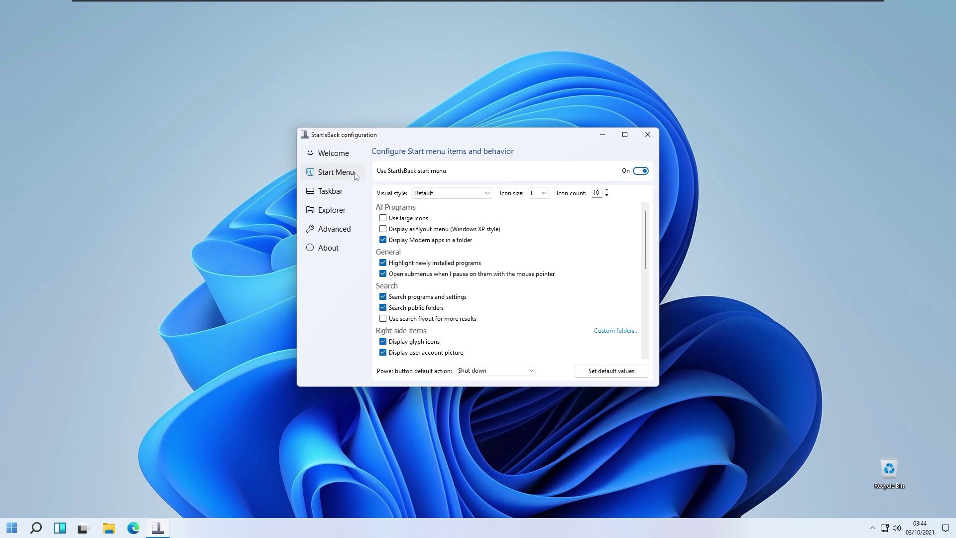
left_click(645, 174)
left_click(646, 173)
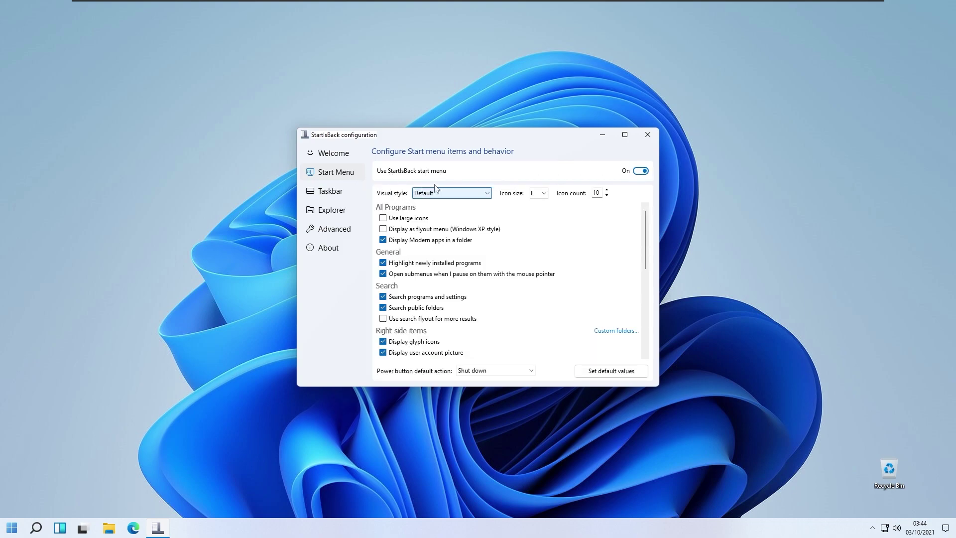
Change the Start menu's visual style to Plain8 and preview the menu.
left_click(471, 194)
left_click(444, 211)
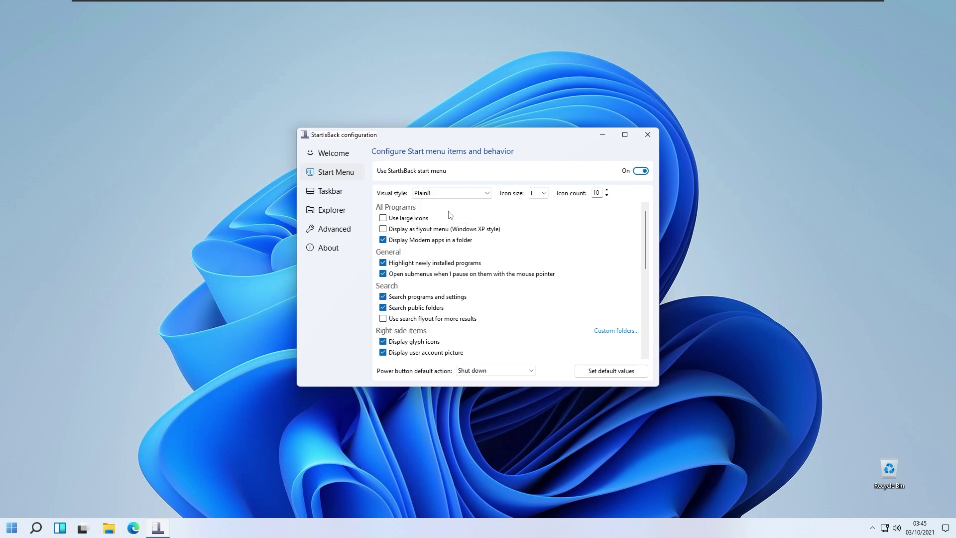
left_click(10, 530)
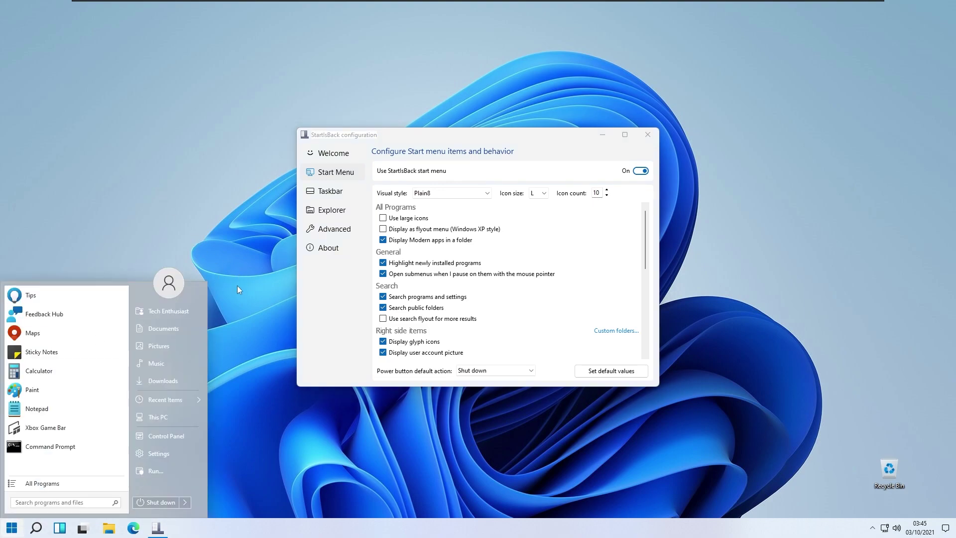
Change the Start menu's visual style to Windows 7 and preview the menu.
left_click(450, 193)
left_click(459, 220)
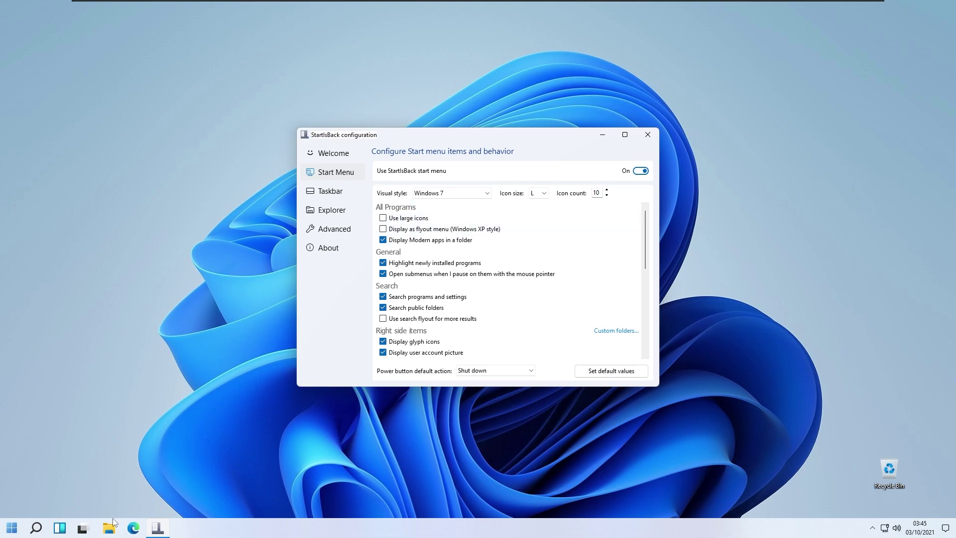
left_click(12, 528)
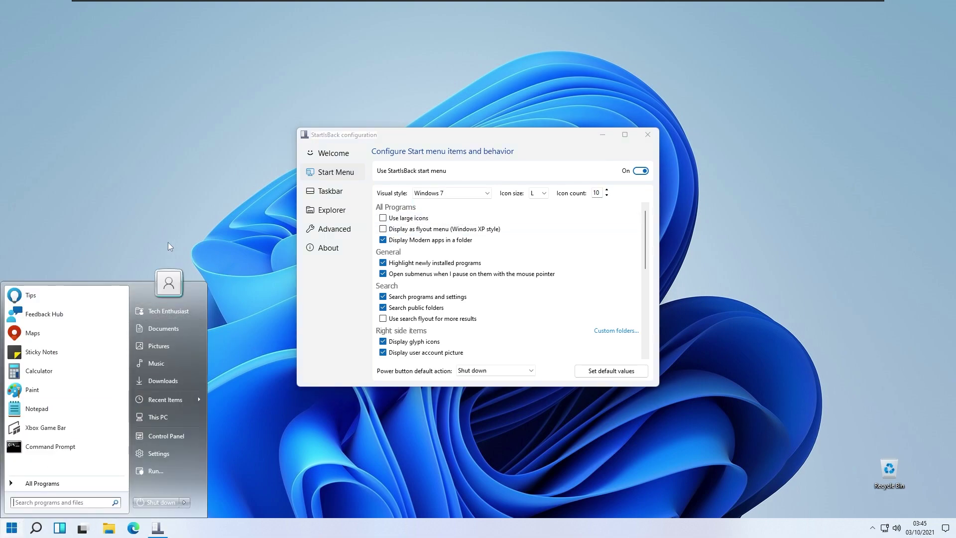
Set the Start menu's visual style back to Default and check the menu's look.
left_click(451, 193)
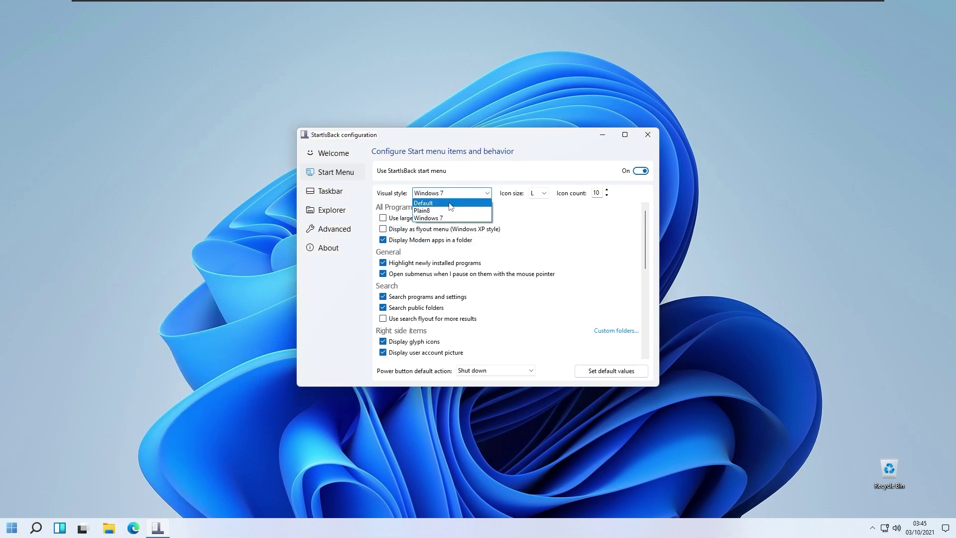
left_click(451, 204)
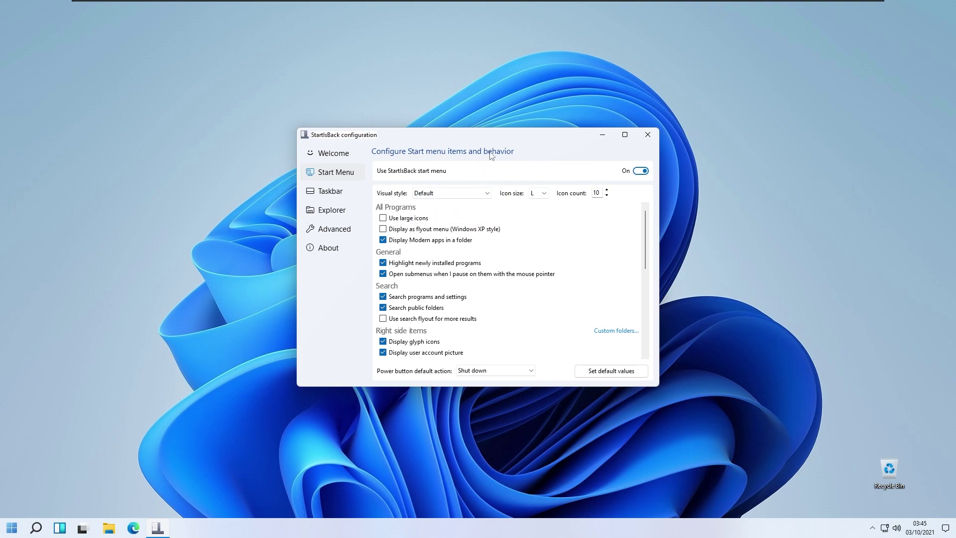
left_click(12, 527)
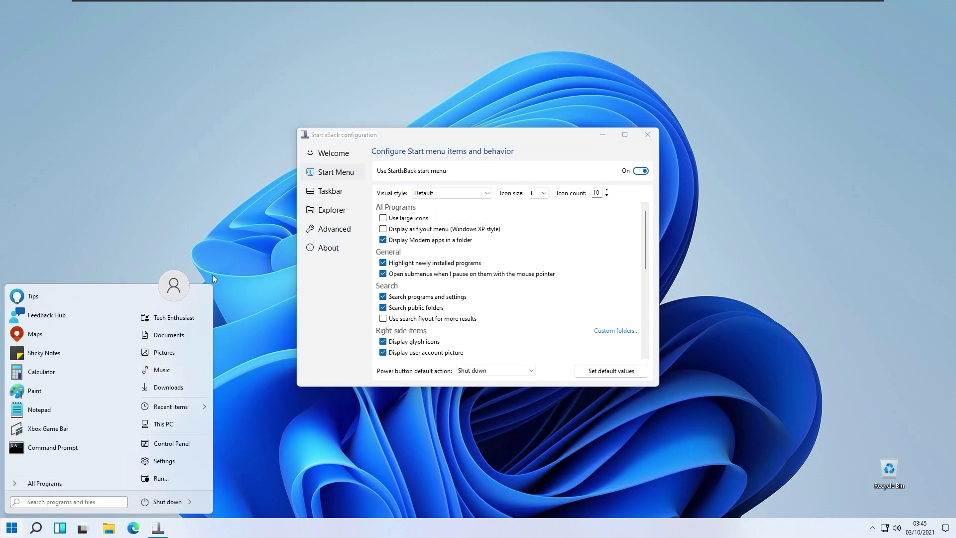
left_click(500, 149)
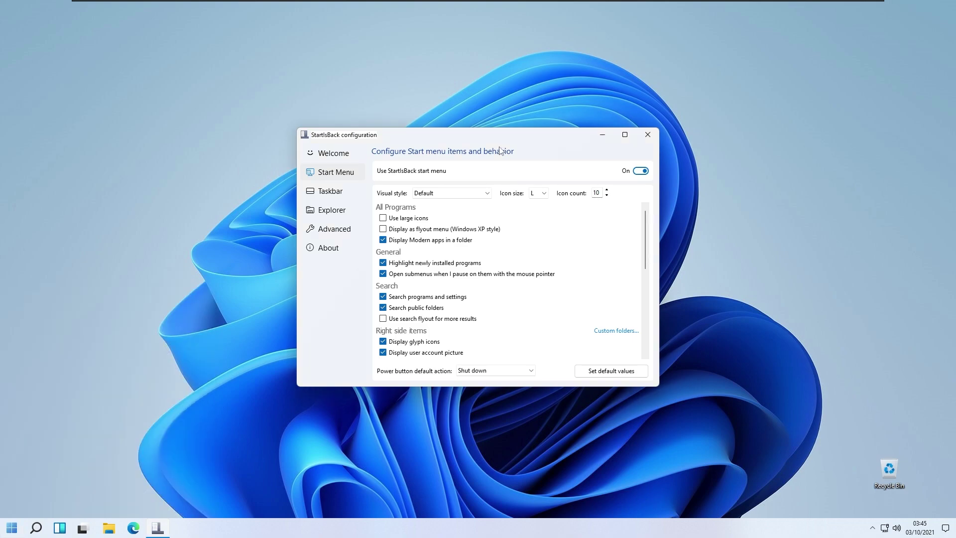
Preview the Start menu with its current icons, set the icon size to S, and preview the menu again.
left_click(545, 194)
left_click(543, 195)
left_click(11, 528)
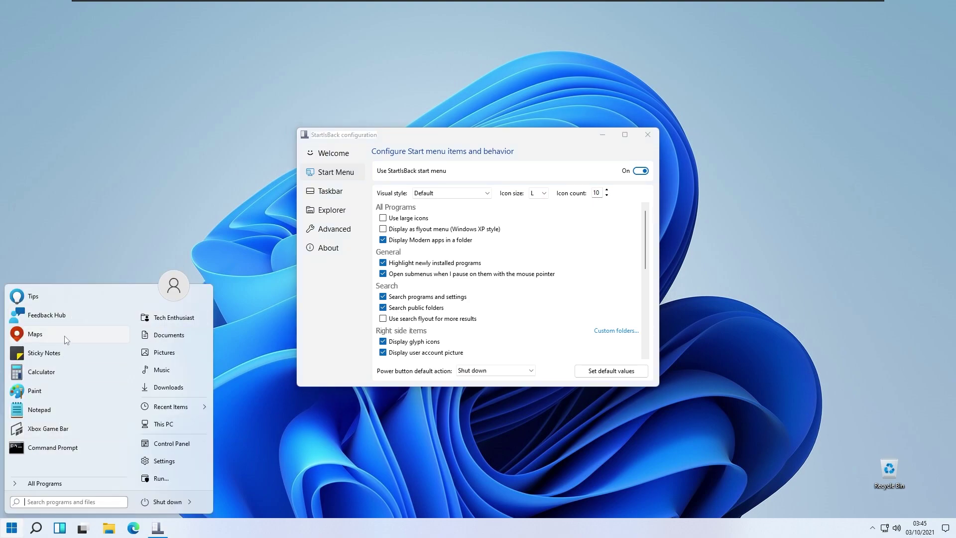
left_click(546, 197)
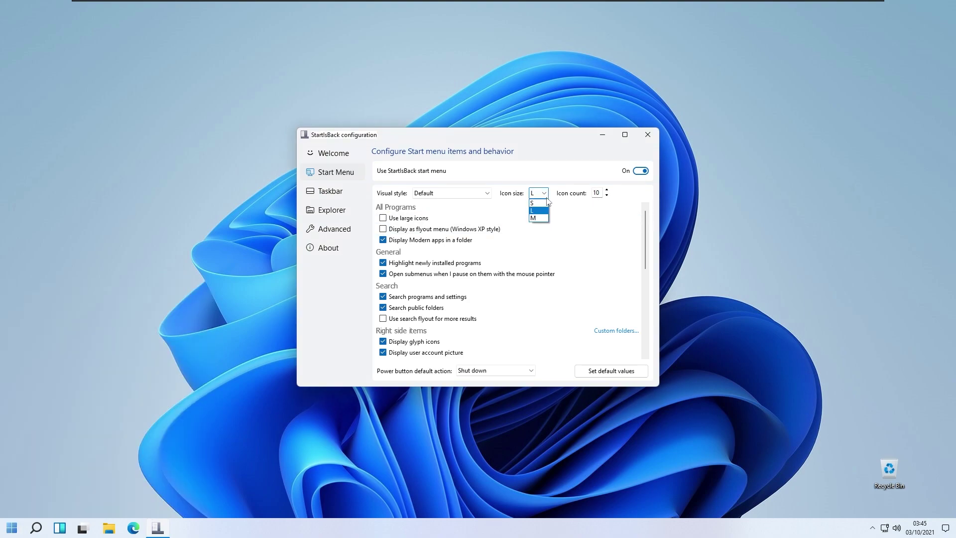
left_click(537, 203)
left_click(11, 527)
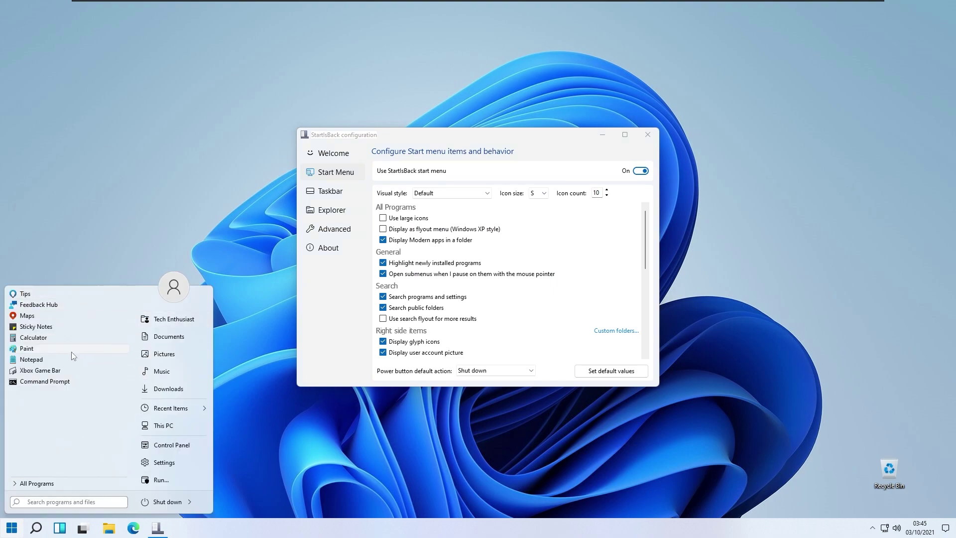
Set the Start menu's icon size to M and preview the menu.
left_click(546, 195)
left_click(535, 216)
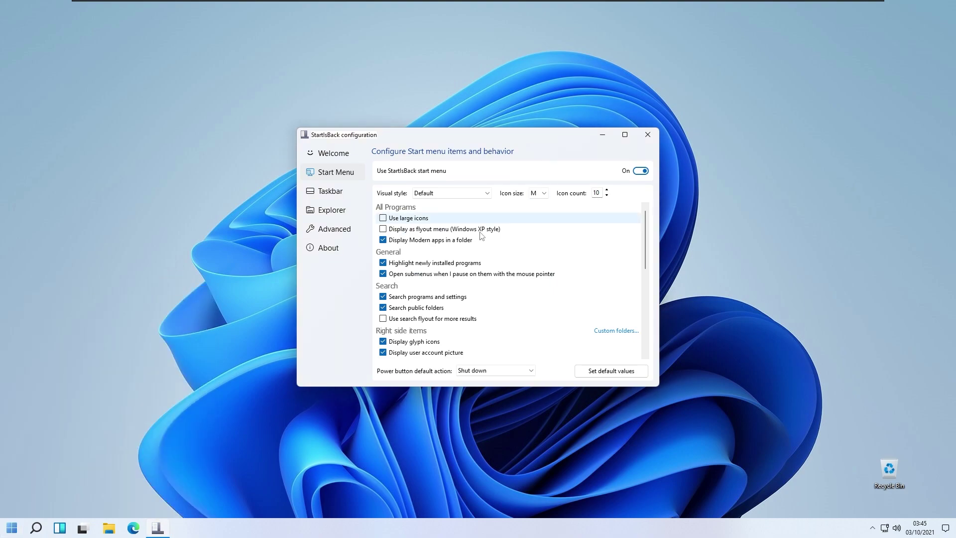
left_click(11, 527)
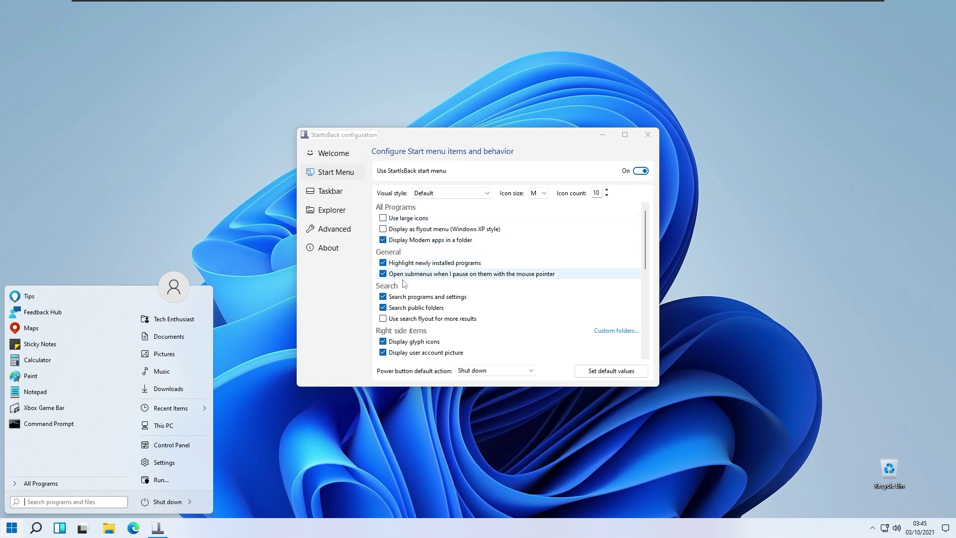
Examine the Start menu's search options and the display choices for its right side items, such as Don't display, Link and Menu.
scroll(409, 342, "down", 10)
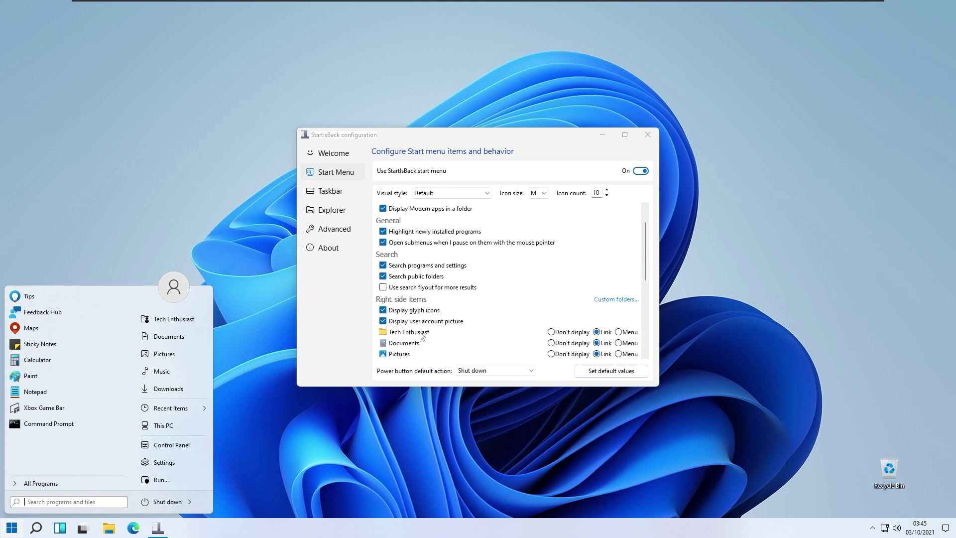
scroll(472, 317, "up", 5)
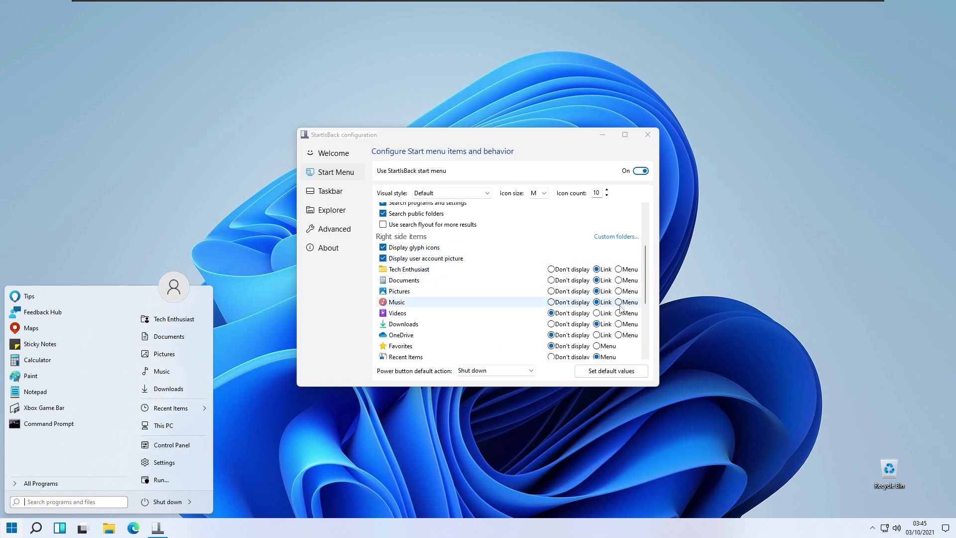
scroll(604, 299, "down", 1)
scroll(510, 303, "down", 3)
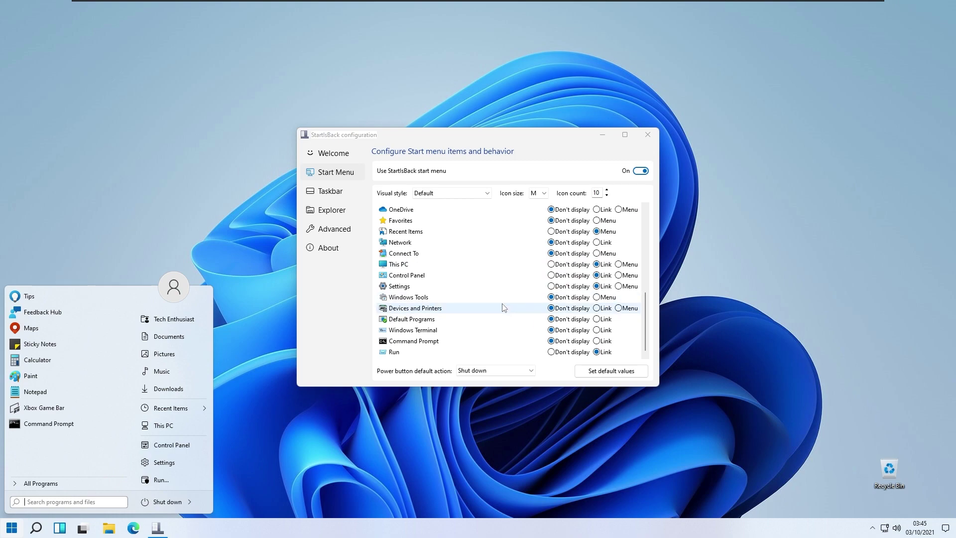
scroll(449, 305, "up", 7)
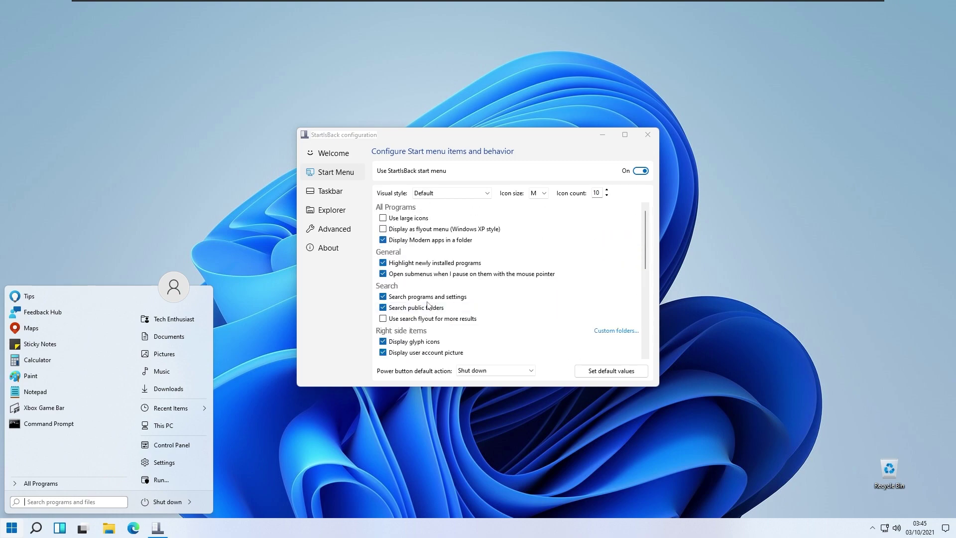
Turn off displaying Modern apps in a folder, check the Start menu, and turn the option back on.
left_click(432, 244)
left_click(12, 527)
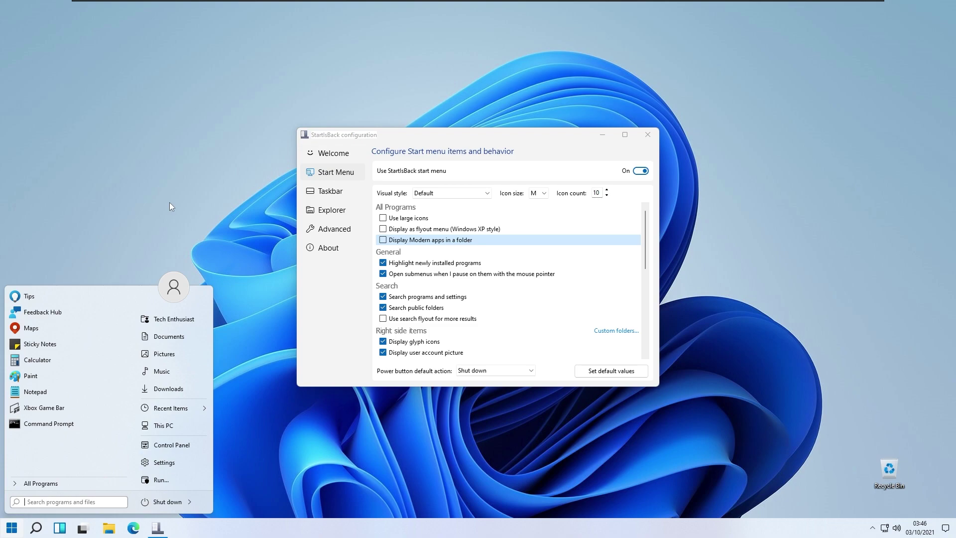
left_click(501, 135)
left_click(454, 239)
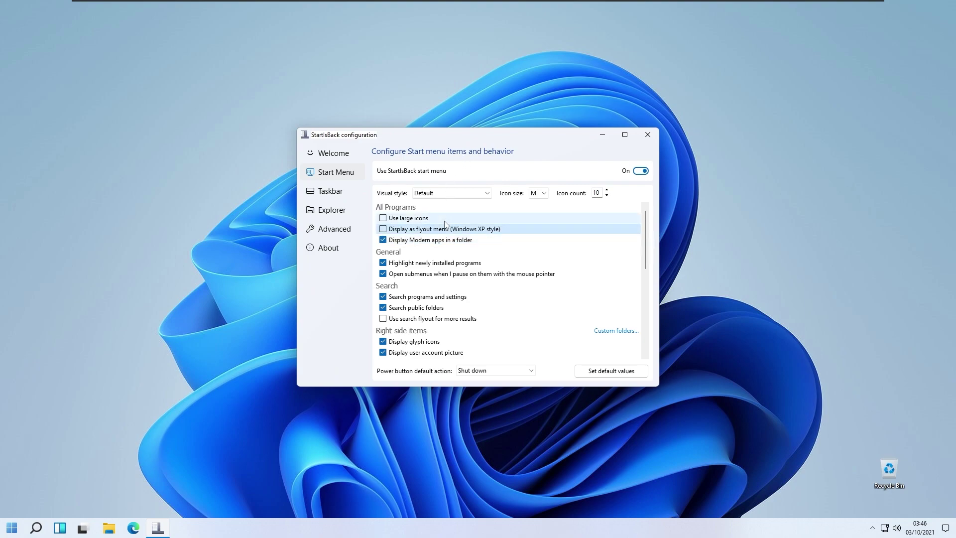
Enable large icons for All Programs, preview the Start menu, and set the large icon size to L.
left_click(424, 219)
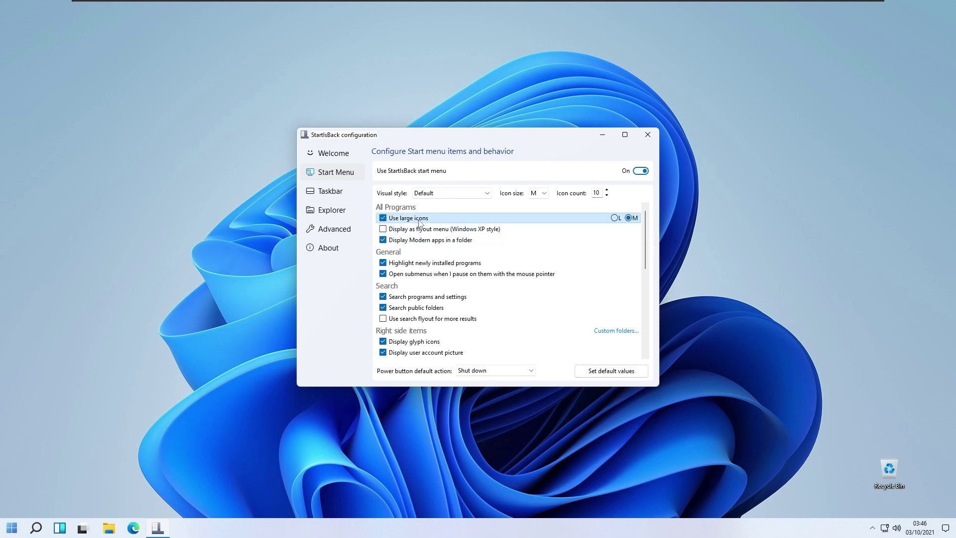
left_click(12, 527)
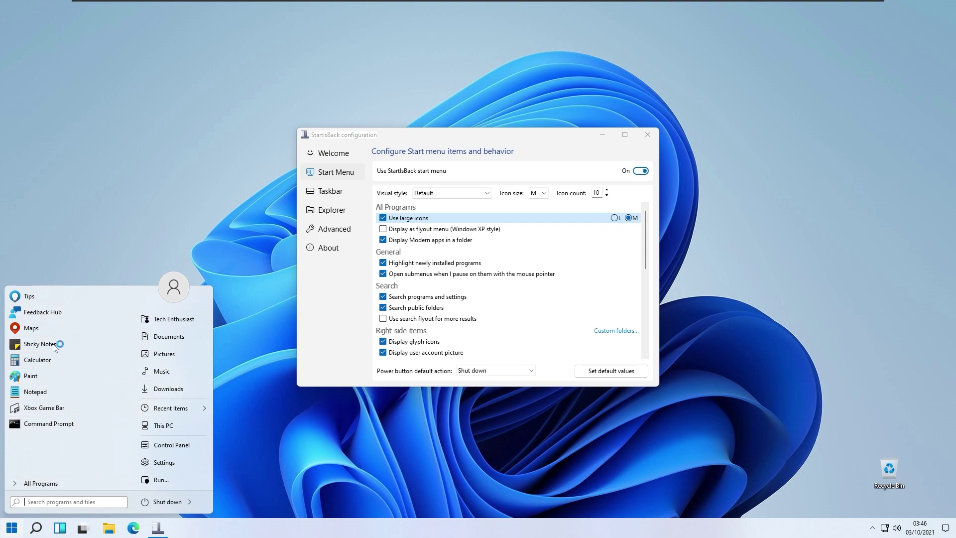
left_click(615, 218)
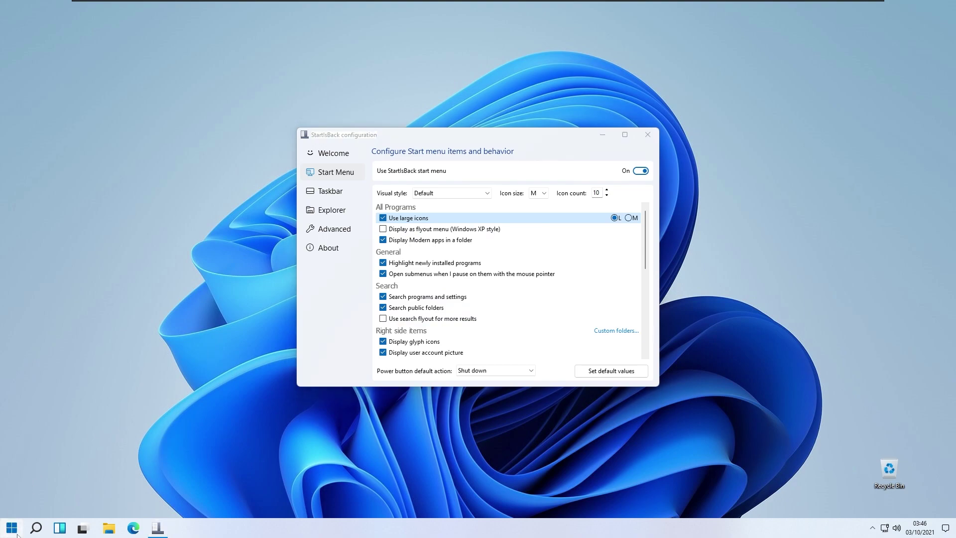
Preview the Start menu and turn off large icons for All Programs.
left_click(12, 533)
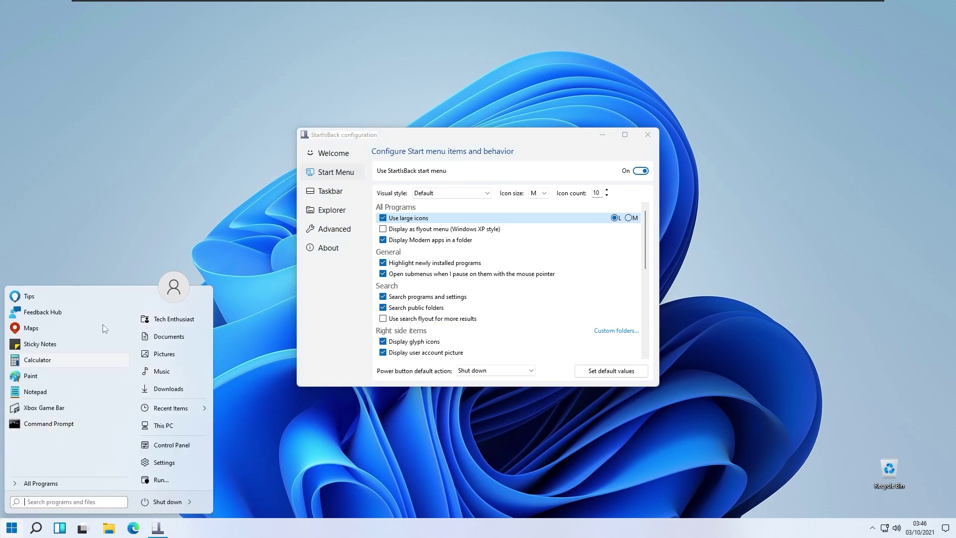
left_click(602, 223)
left_click(420, 217)
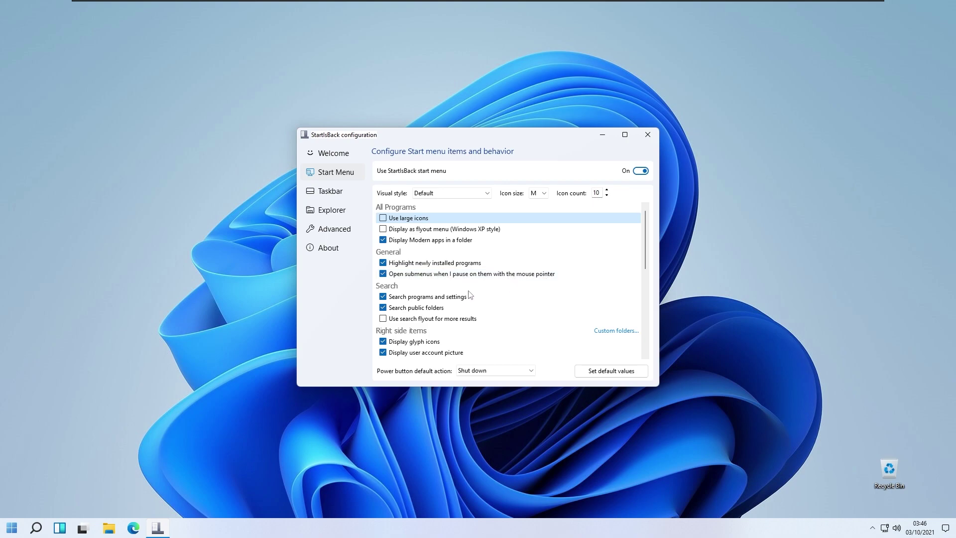
Check the custom folders option for the Start menu's right side items and close it without changes.
scroll(617, 339, "down", 1)
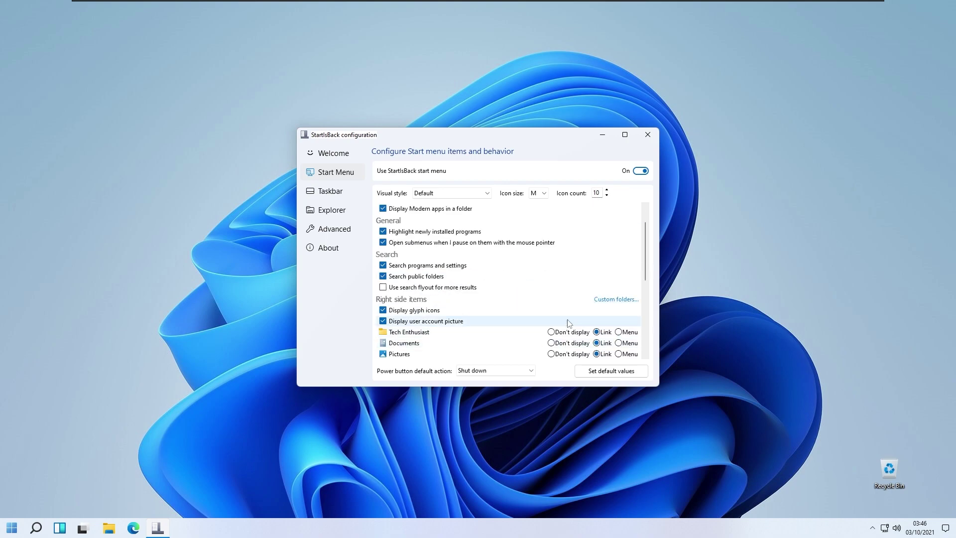
left_click(623, 299)
left_click(579, 343)
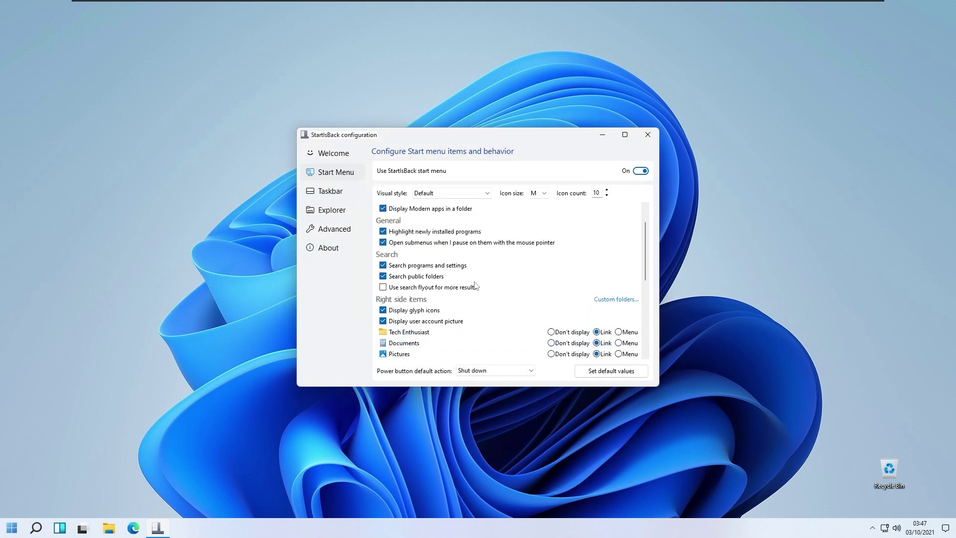
Switch to the taskbar settings and turn the enhanced classic taskbar off and back on.
left_click(361, 193)
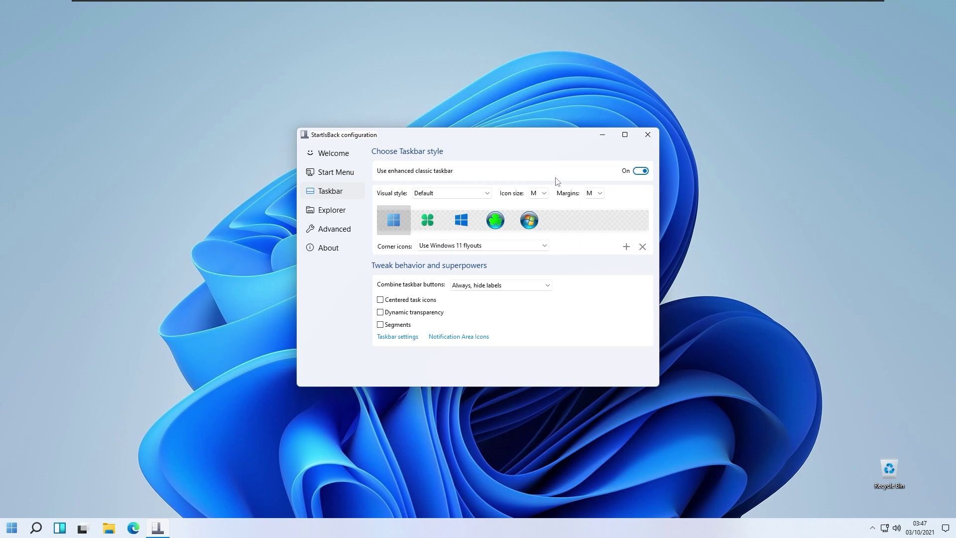
left_click(641, 172)
left_click(630, 171)
Try the Plain8 and Windows 7 visual styles on the taskbar and set the style back to Default.
left_click(443, 193)
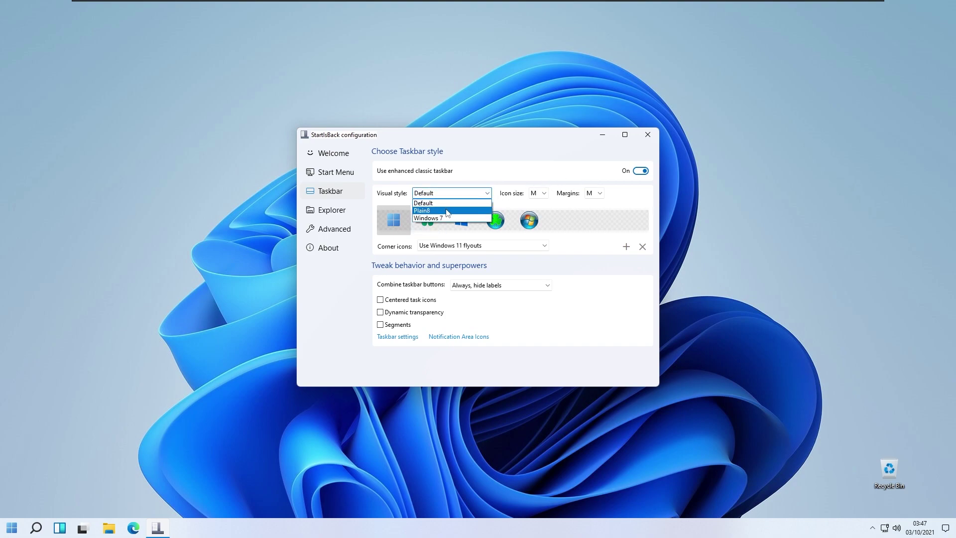
left_click(448, 206)
left_click(451, 194)
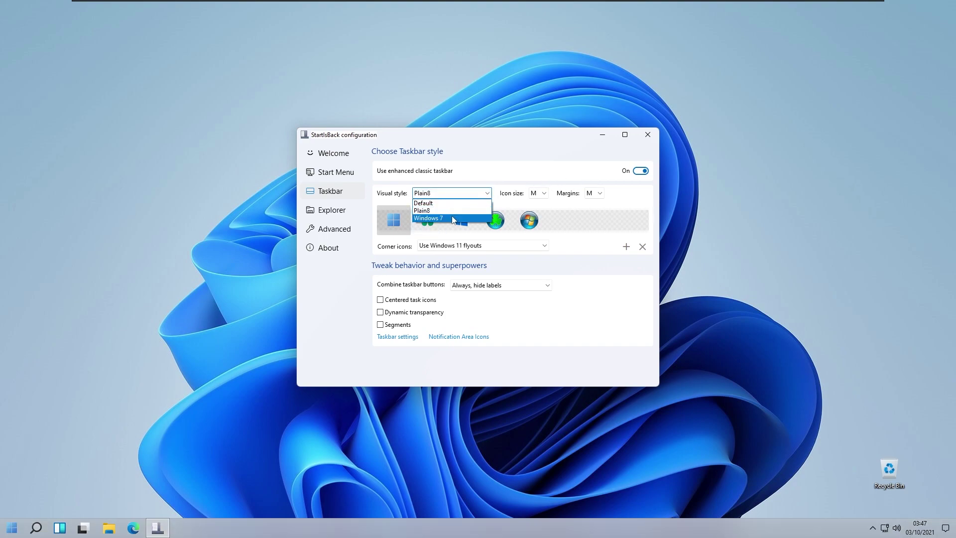
left_click(454, 217)
left_click(459, 195)
left_click(457, 210)
left_click(457, 196)
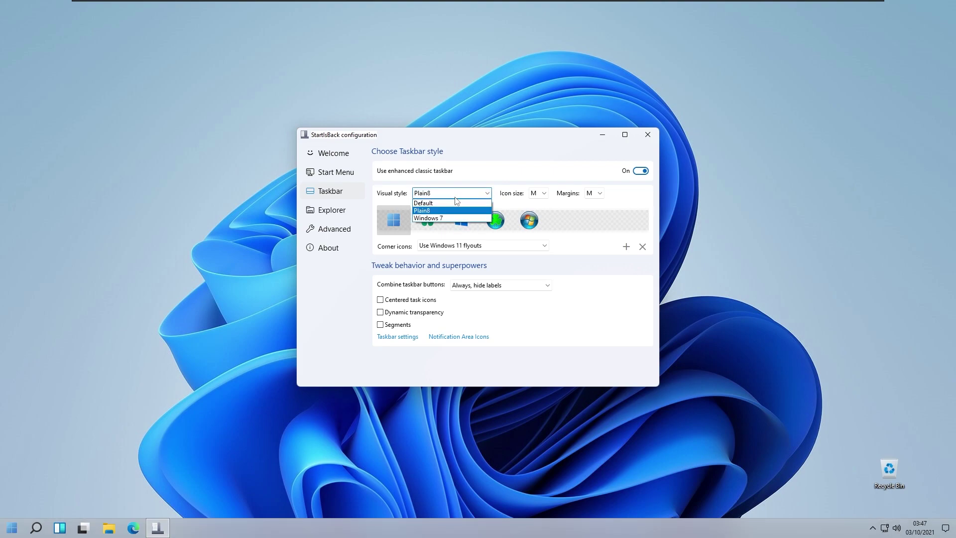
left_click(459, 202)
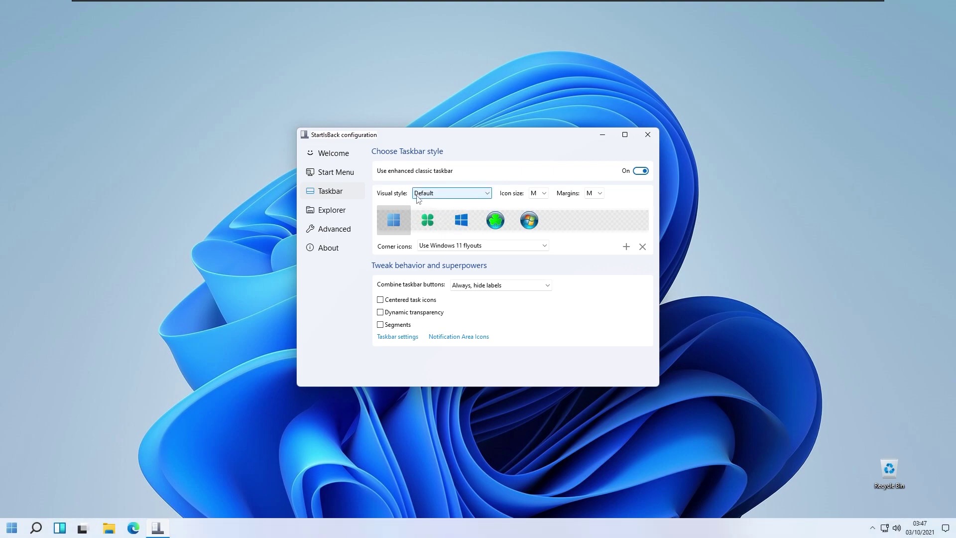
Set the taskbar's icon size to S and check the Start menu.
left_click(544, 195)
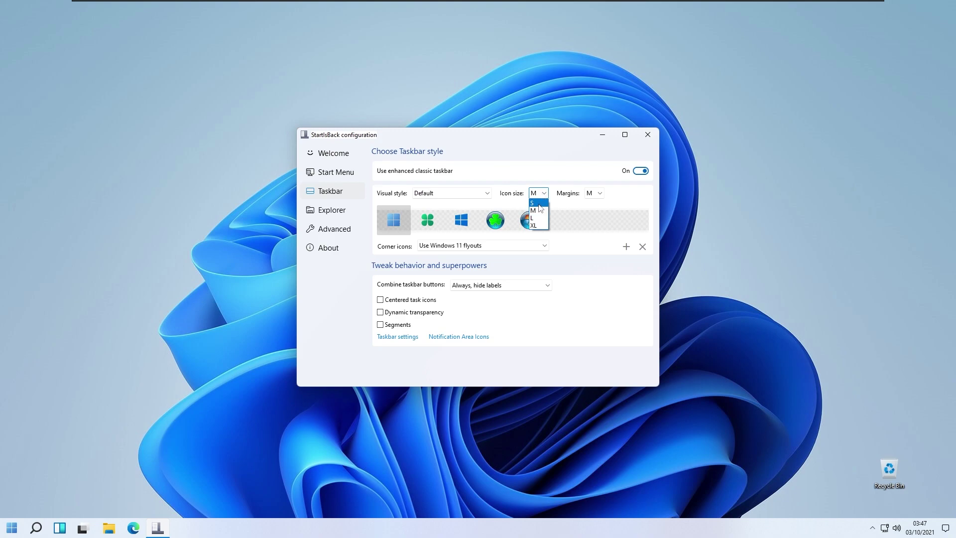
left_click(540, 203)
key("super")
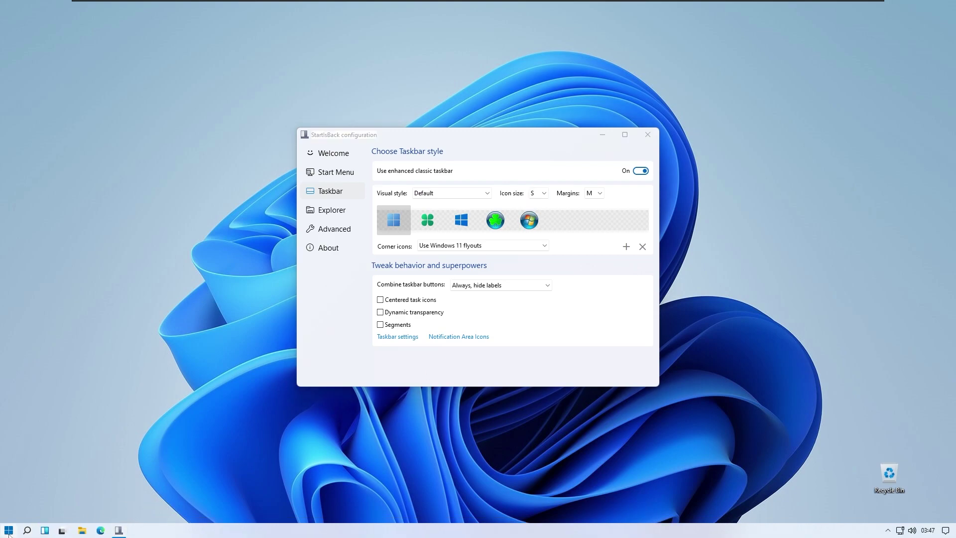
left_click(504, 156)
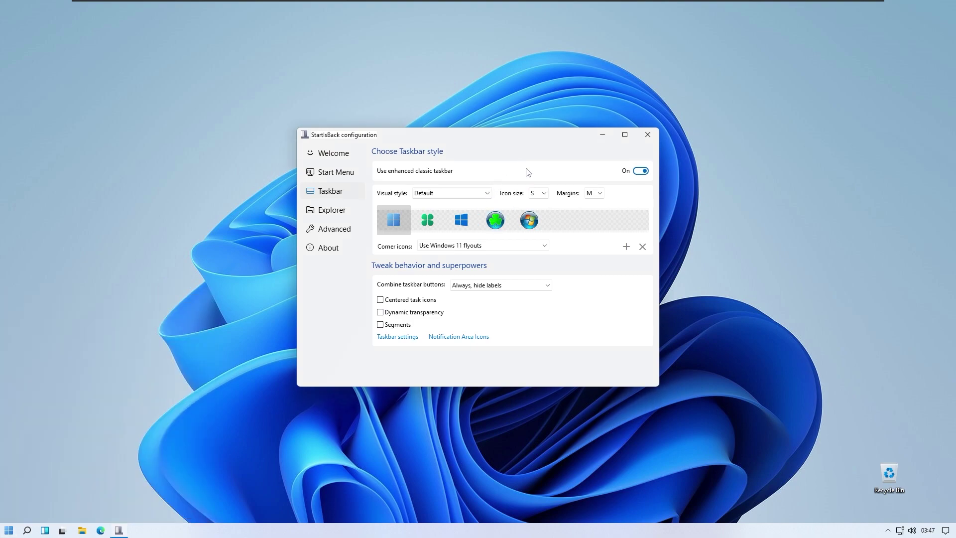
Try the taskbar icon sizes M, L and XL with the Windows 7 start orb, and check the Start menu.
left_click(545, 193)
left_click(544, 211)
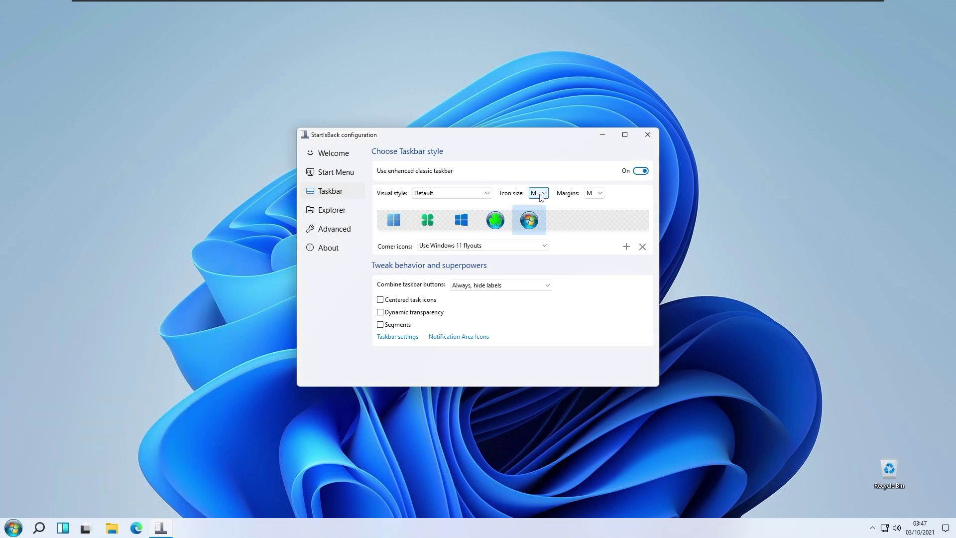
left_click(541, 194)
left_click(543, 218)
left_click(541, 195)
left_click(542, 227)
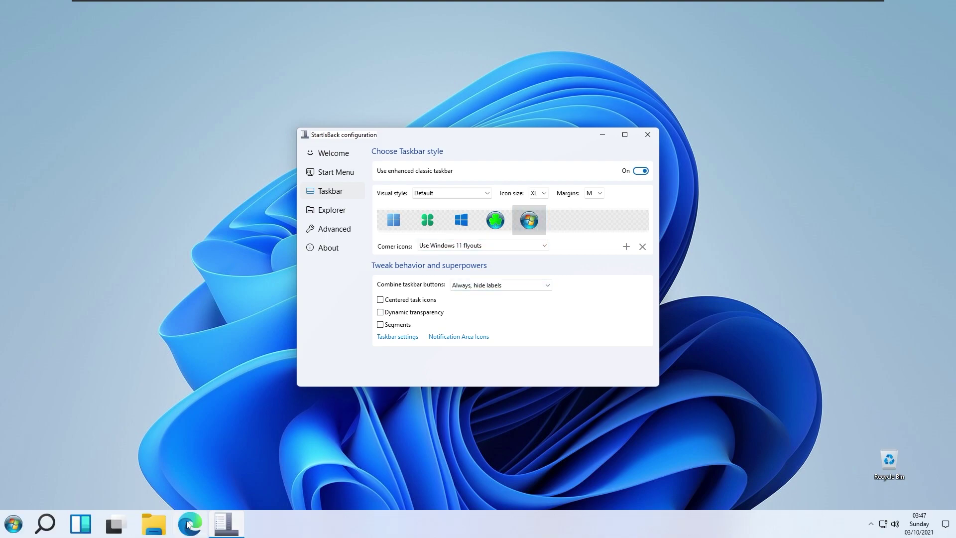
left_click(14, 525)
left_click(224, 227)
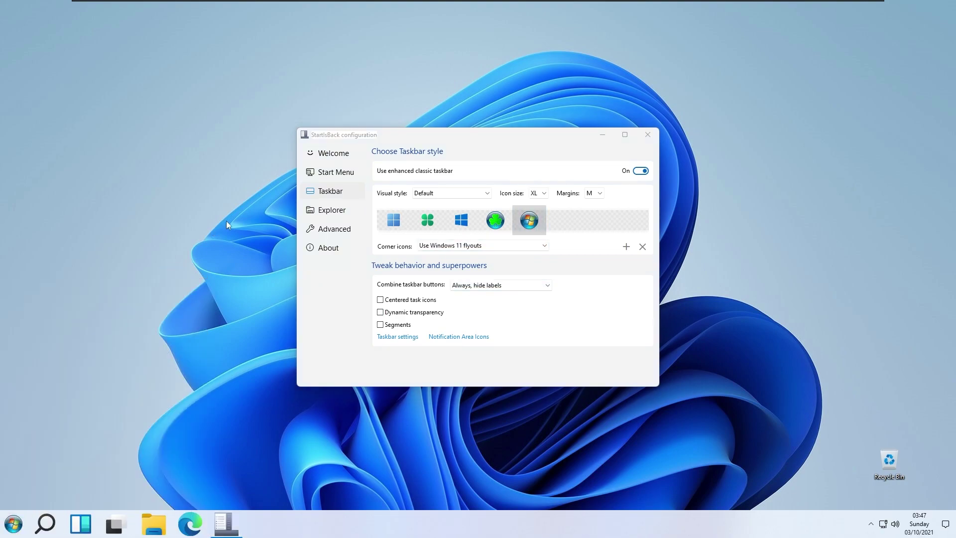
Set the taskbar's icon size to M and choose the Windows 11 logo as the start button.
left_click(541, 195)
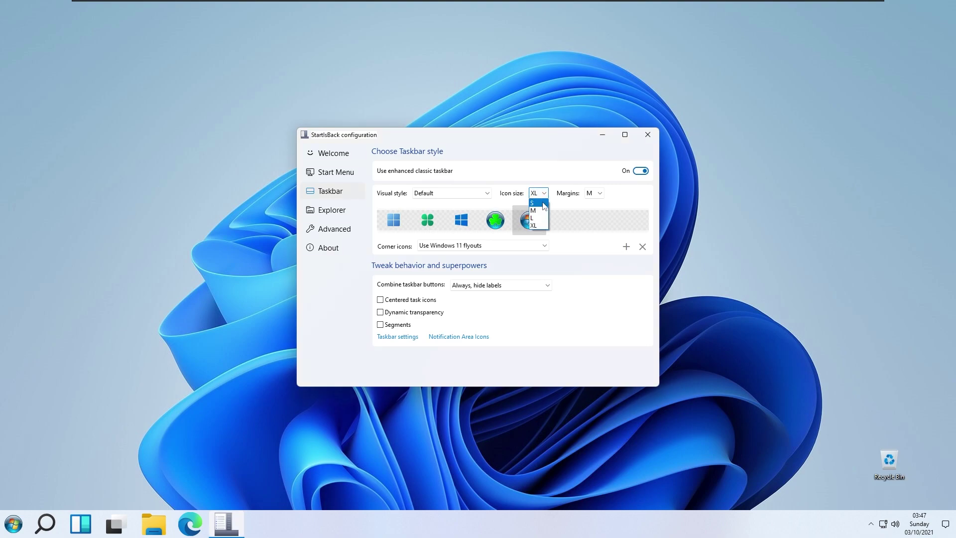
left_click(543, 211)
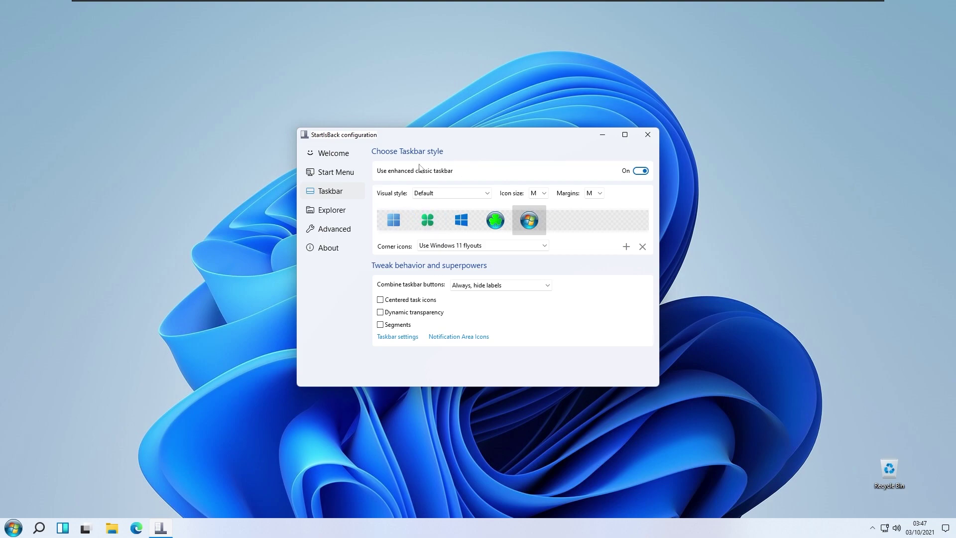
left_click(401, 223)
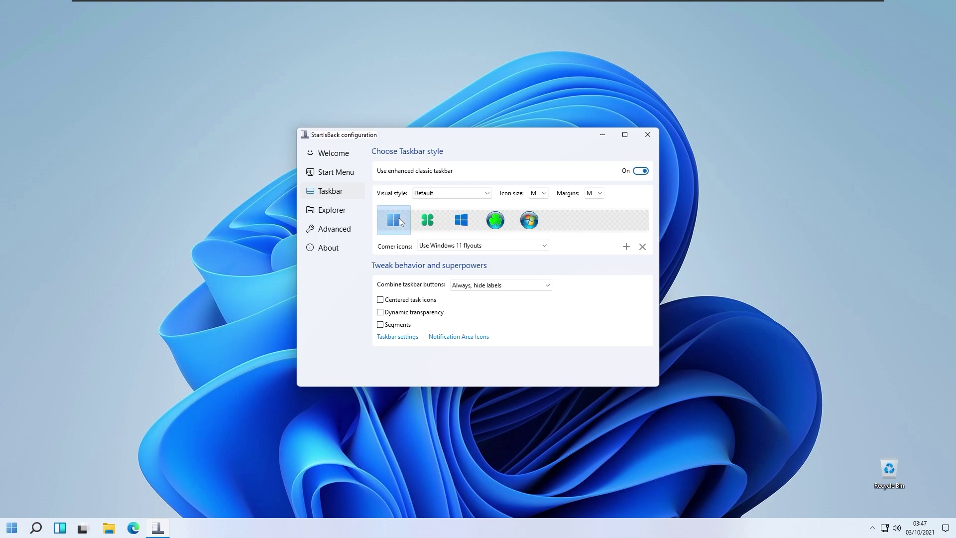
left_click_drag(542, 140, 539, 141)
left_click_drag(474, 142, 475, 141)
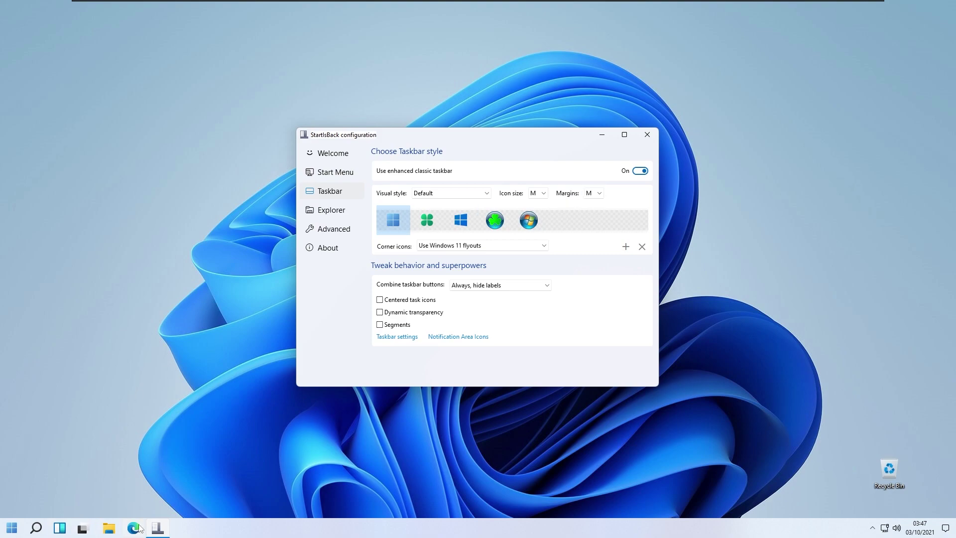
Try the XS and XL taskbar margins and set the margins back to M.
left_click(595, 193)
left_click(597, 205)
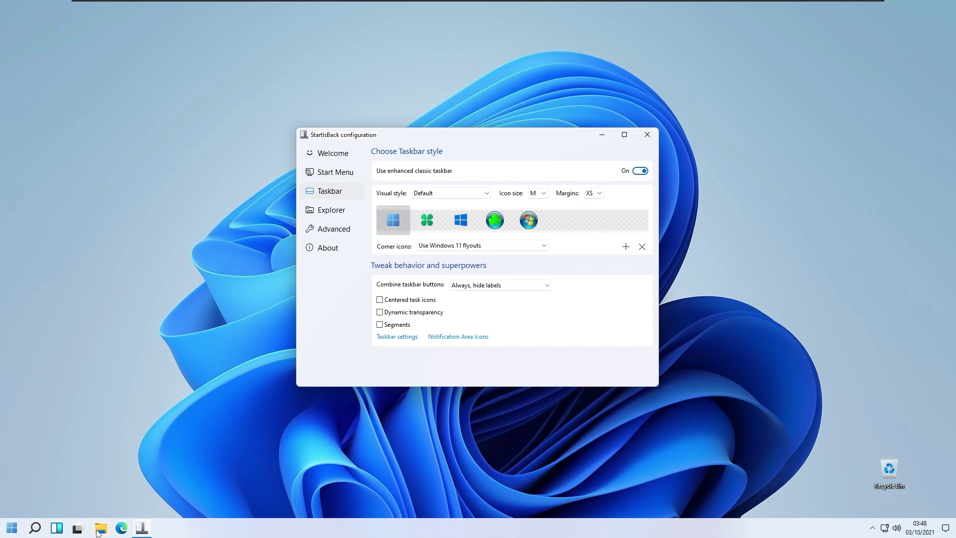
left_click(595, 193)
left_click(595, 234)
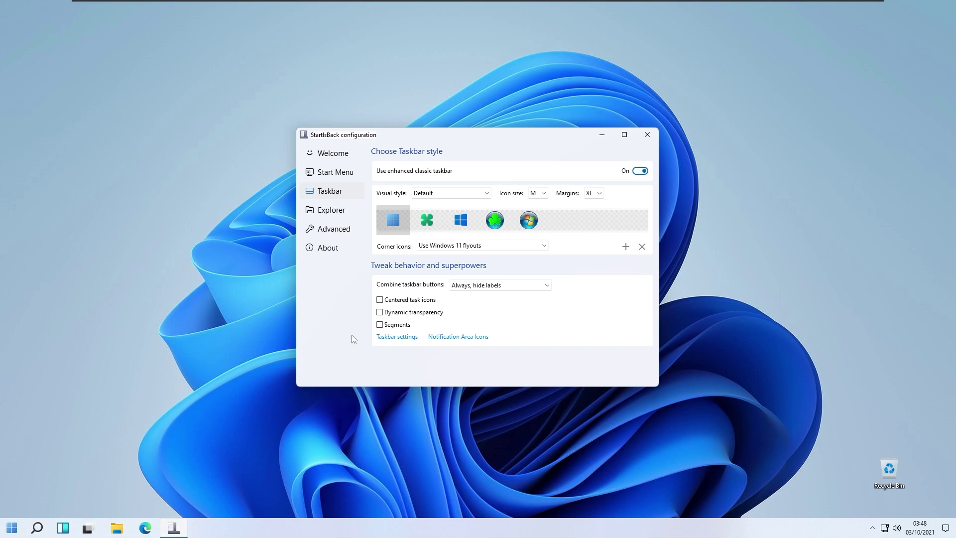
left_click(594, 194)
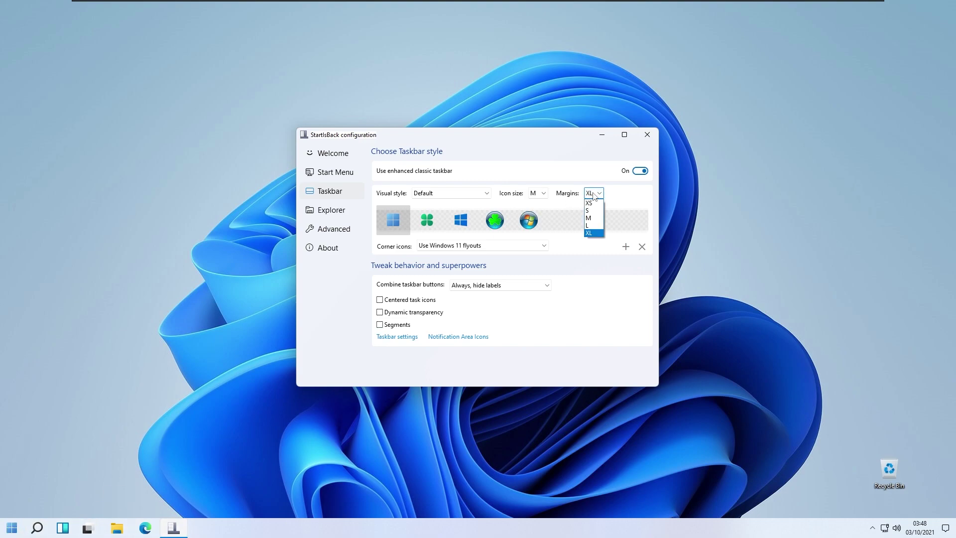
left_click(597, 220)
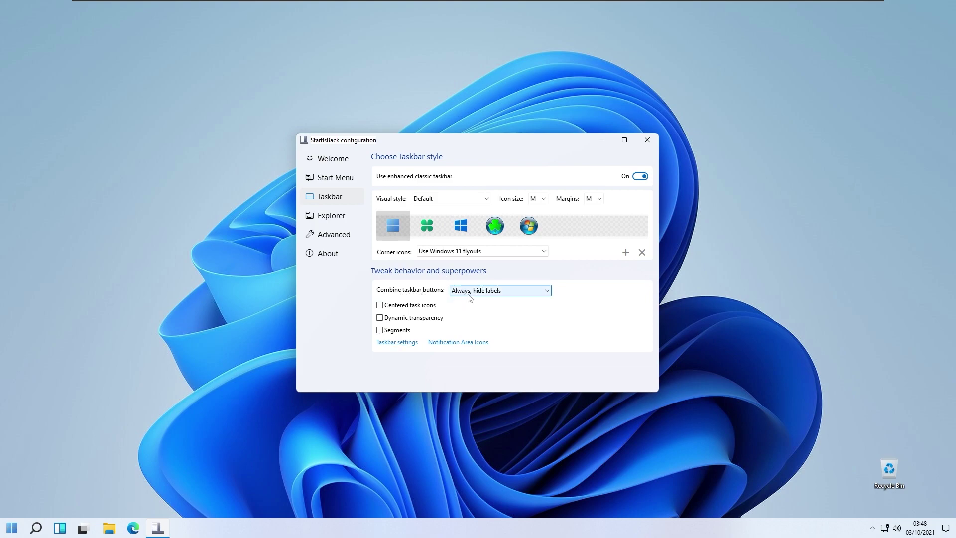
Open Windows Settings from the Start menu to see its taskbar button, and close it again.
left_click(12, 527)
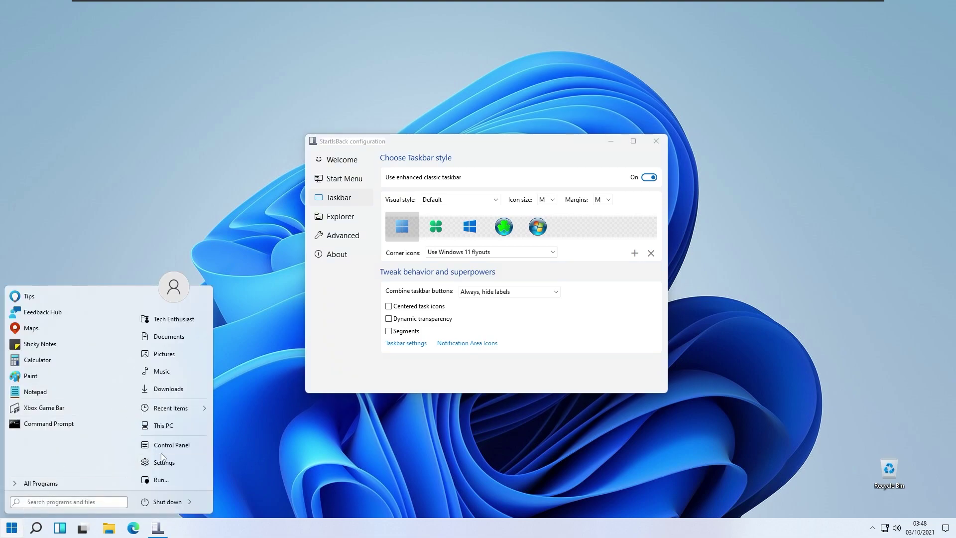
left_click(192, 461)
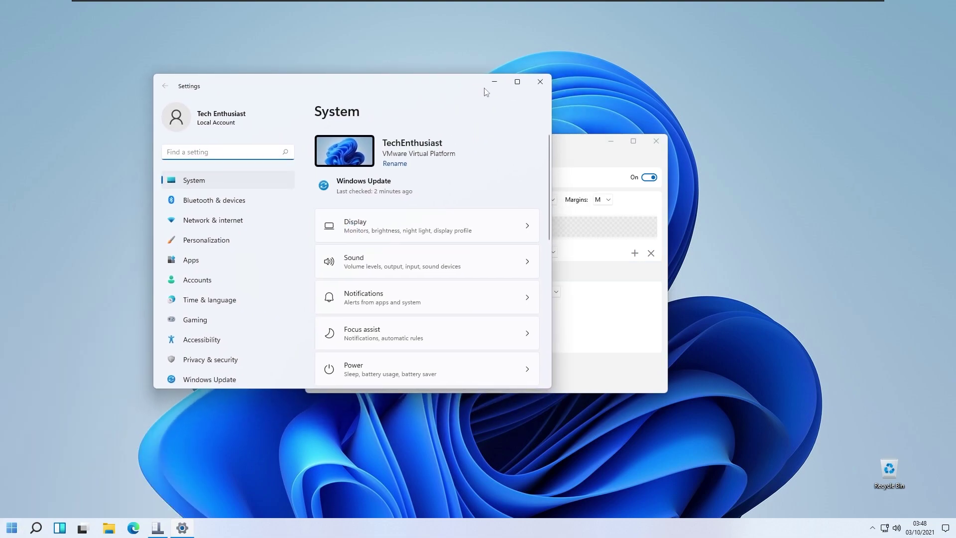
left_click(541, 82)
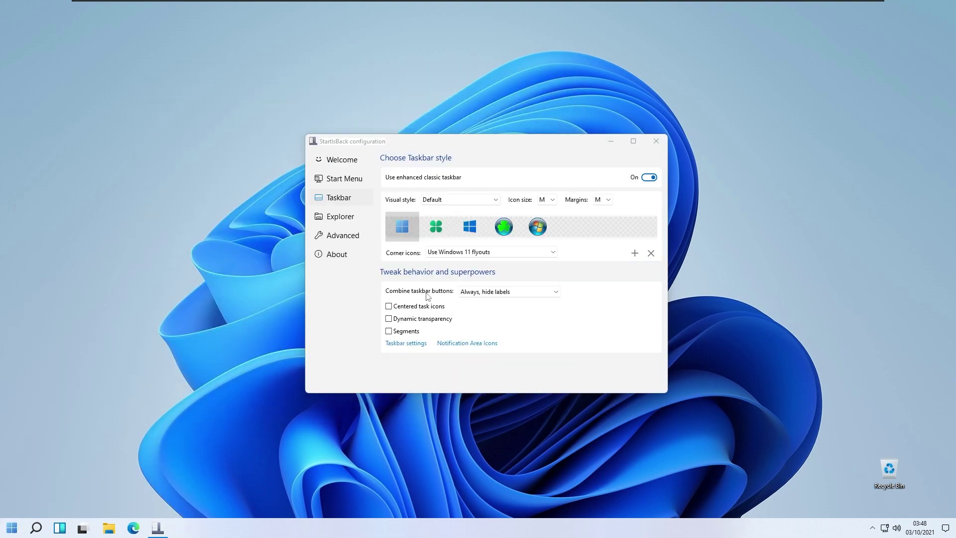
Set combining of taskbar buttons to Never and briefly open Microsoft Edge to check the labelled taskbar buttons.
left_click(484, 294)
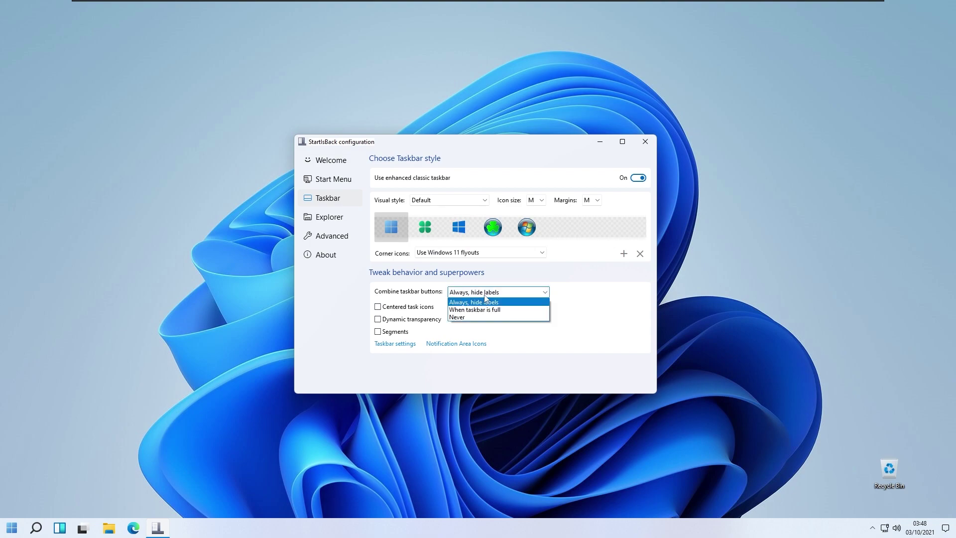
left_click(498, 316)
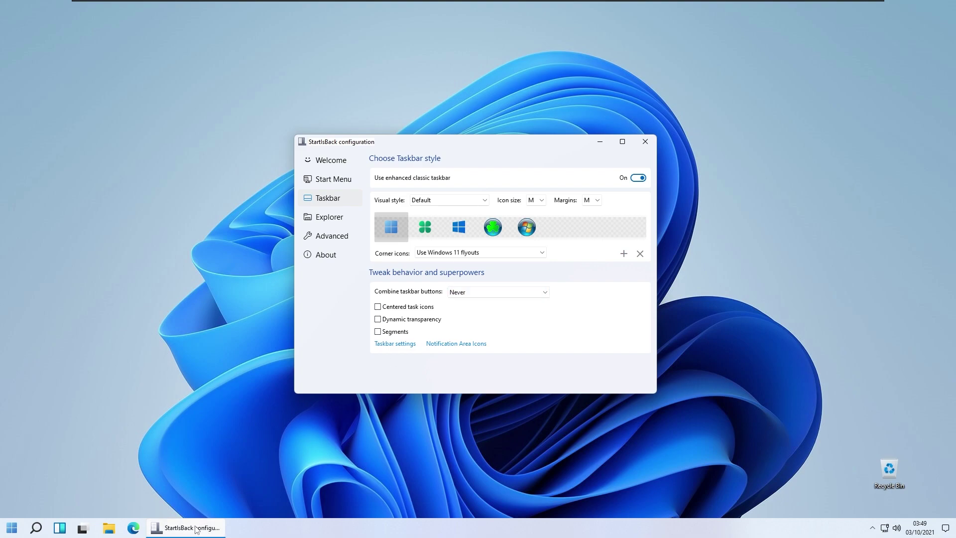
mouse_move(182, 535)
left_click(138, 529)
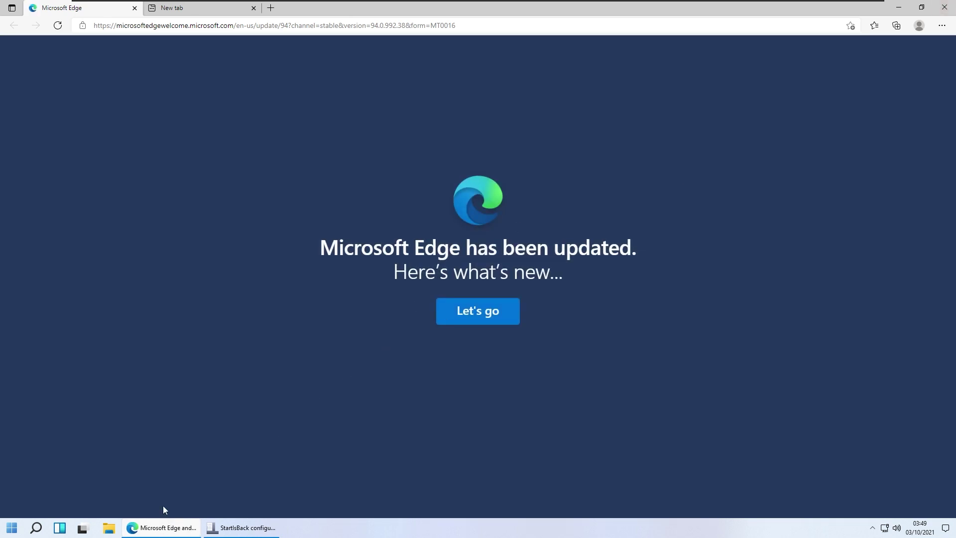
left_click(953, 4)
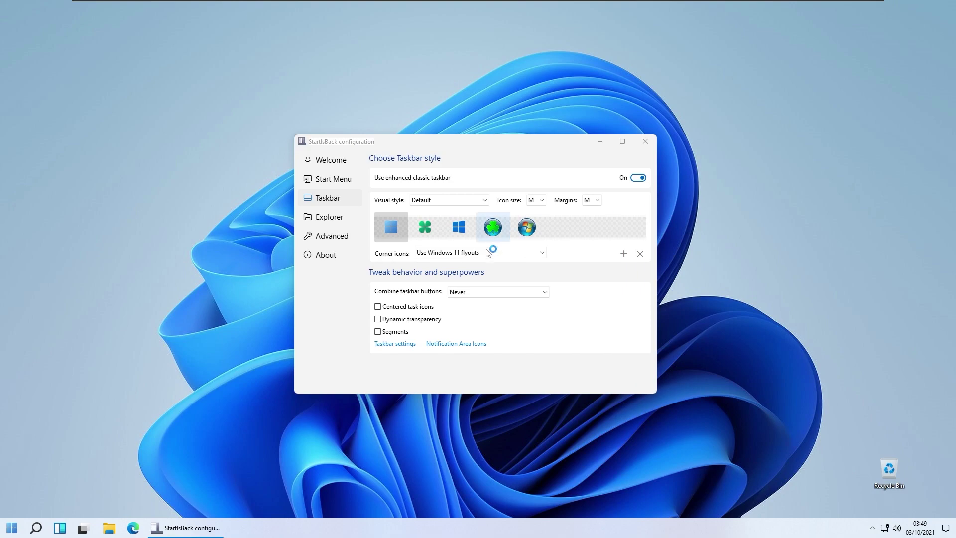
left_click(503, 287)
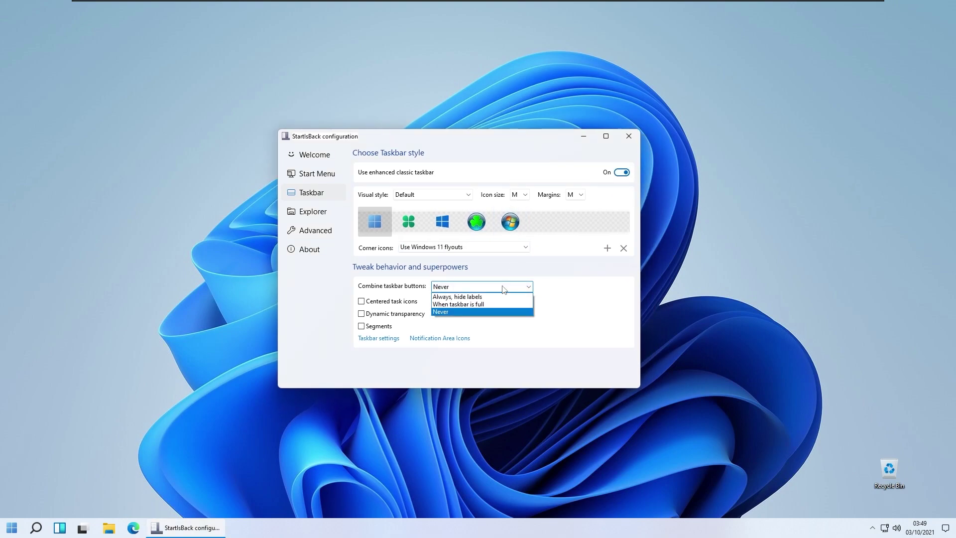
left_click(590, 273)
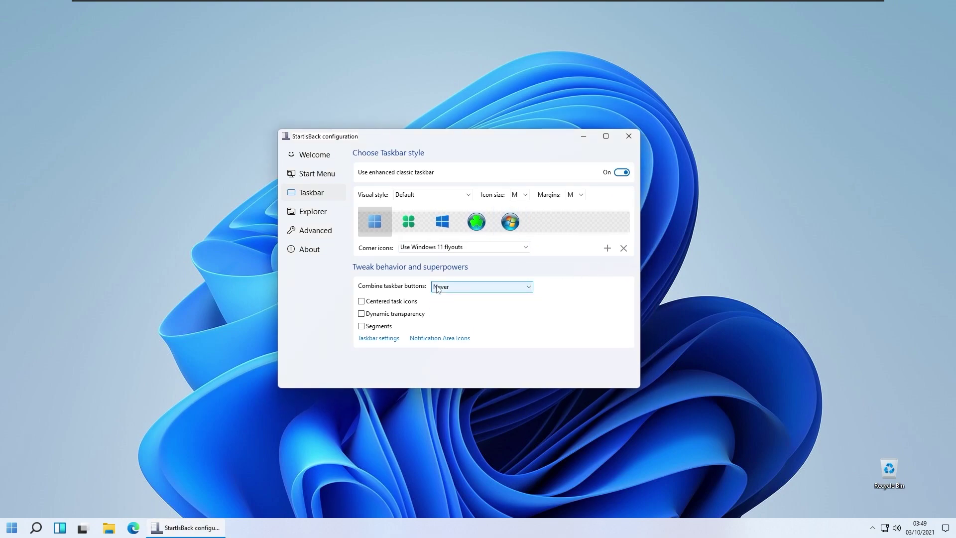
Turn centered task icons on and back off, and enable dynamic transparency for the taskbar.
left_click(402, 302)
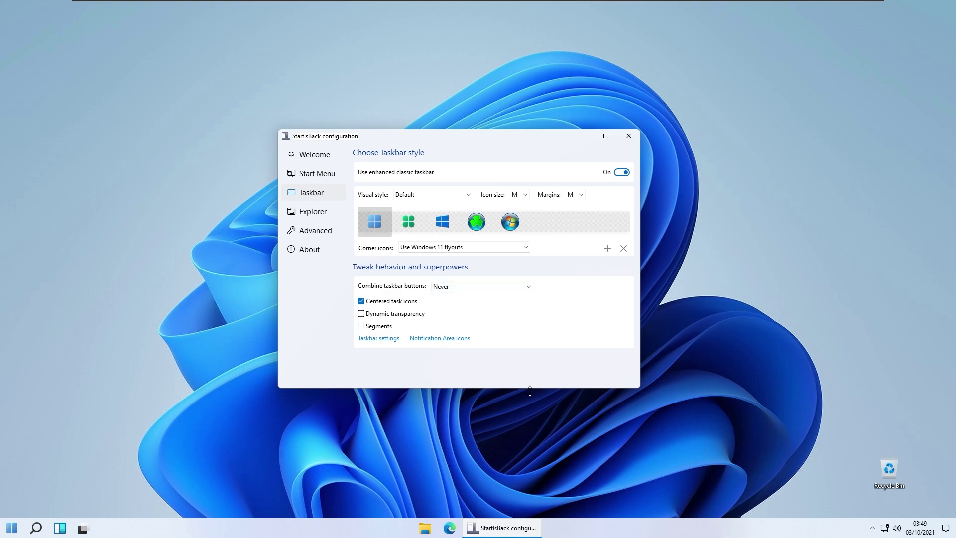
left_click(414, 301)
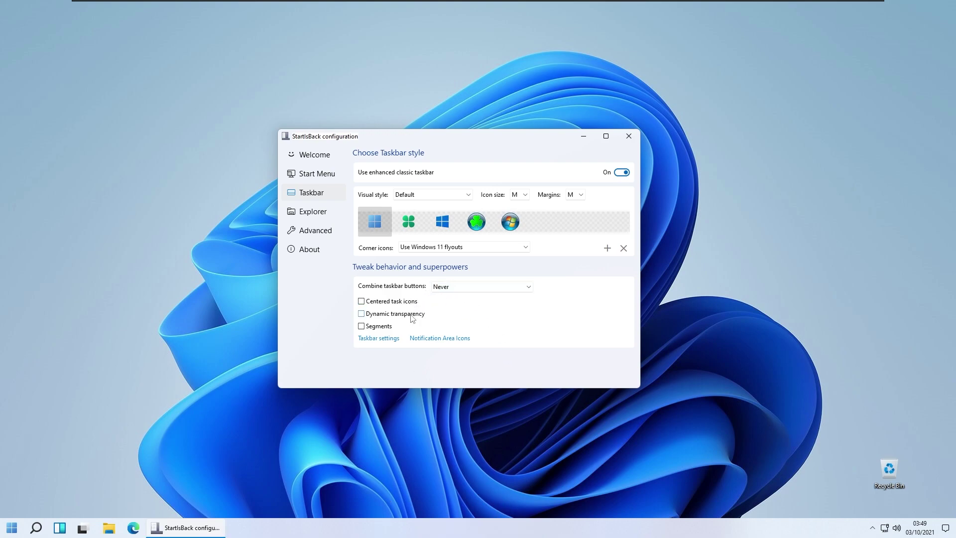
left_click(412, 316)
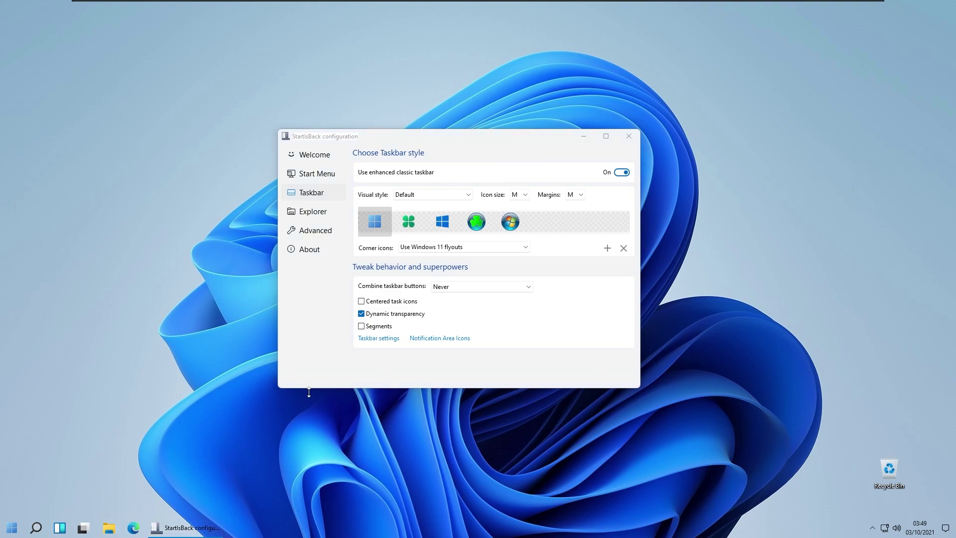
Briefly open File Explorer, Microsoft Edge and the Start menu to check the dynamic taskbar transparency, and close them again.
left_click(121, 453)
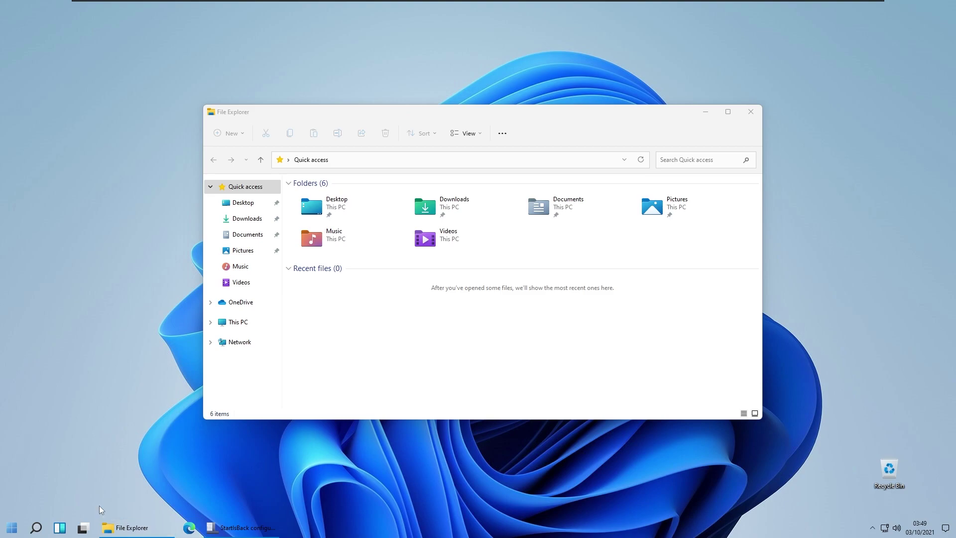
left_click(751, 111)
left_click(133, 529)
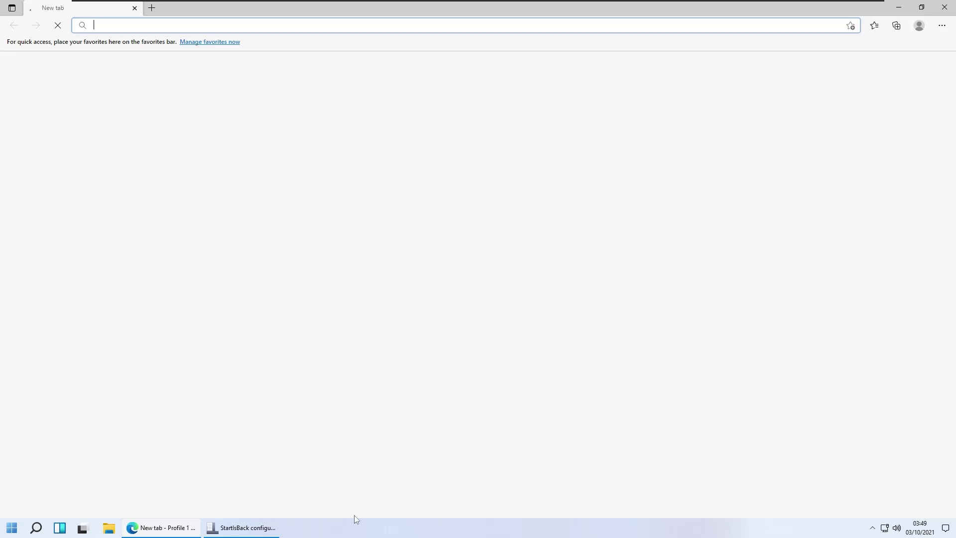
left_click(11, 528)
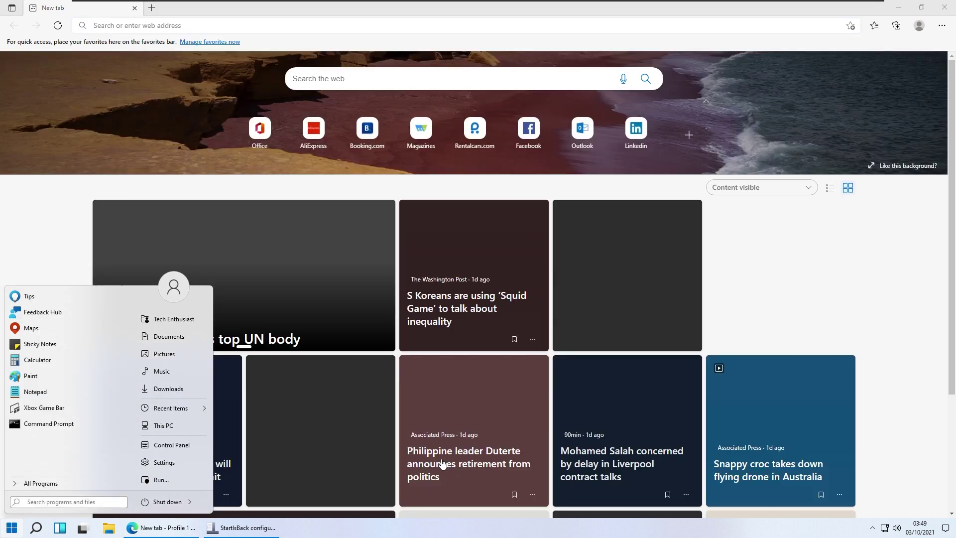
left_click(439, 462)
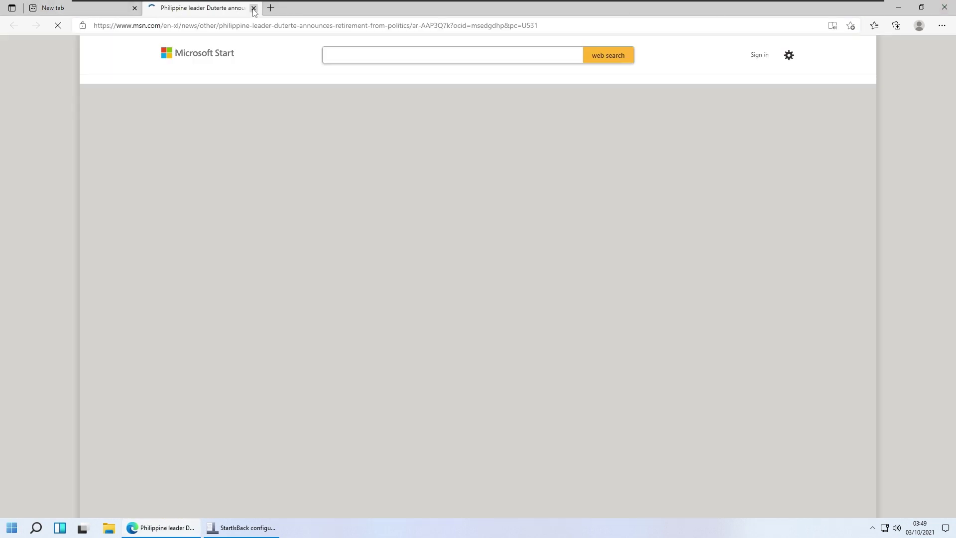
left_click(254, 8)
key("alt+F4")
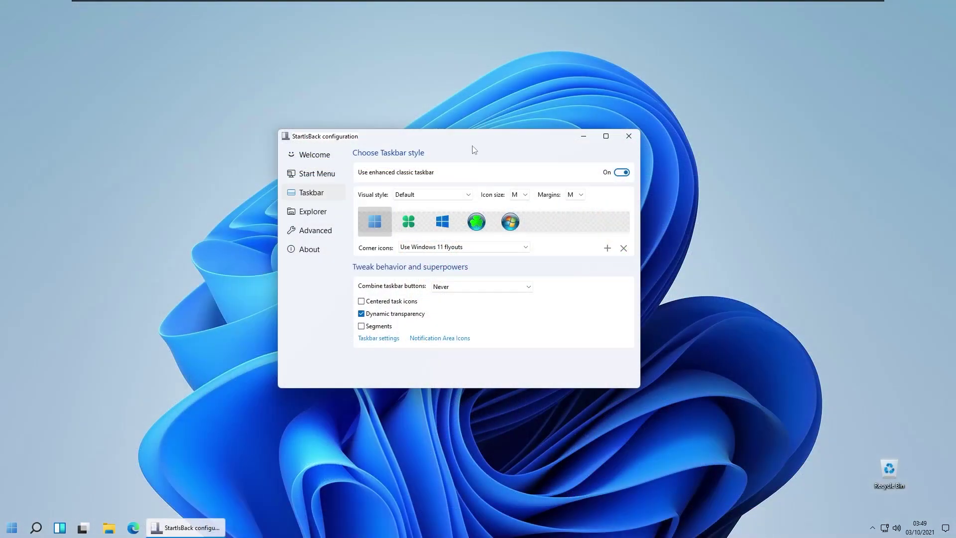
Turn taskbar segments on, check the hidden tray icons, and turn segments back off.
left_click(362, 315)
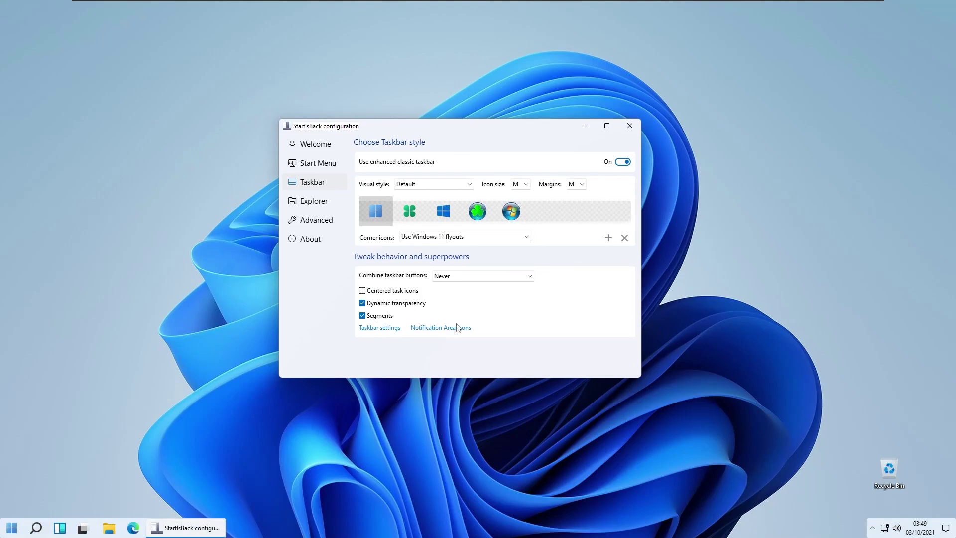
left_click(872, 528)
left_click(871, 529)
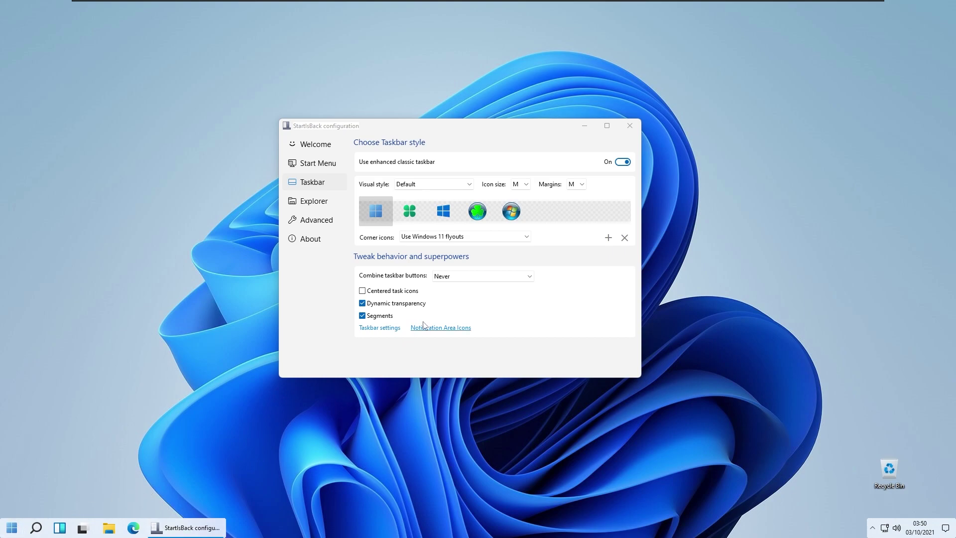
left_click(388, 316)
left_click_drag(460, 136, 469, 139)
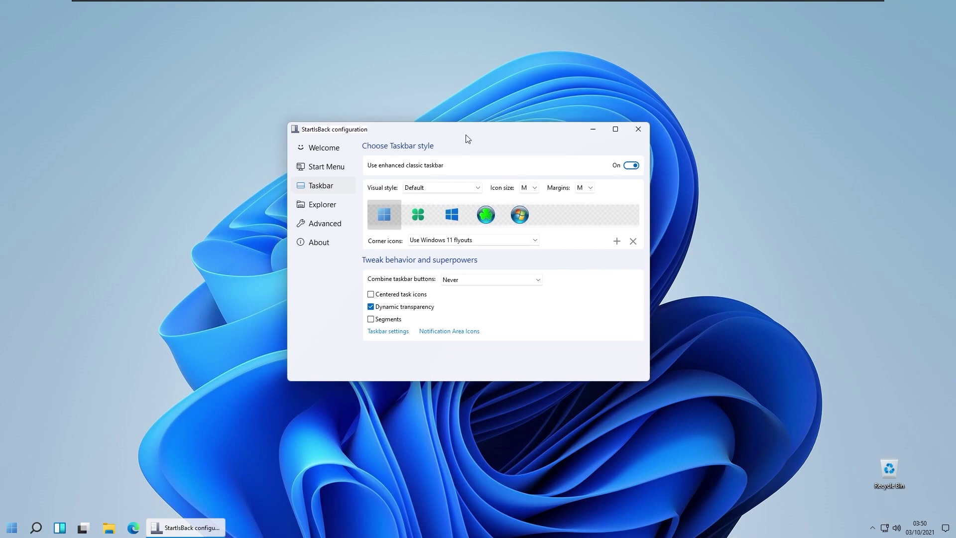
left_click(202, 411)
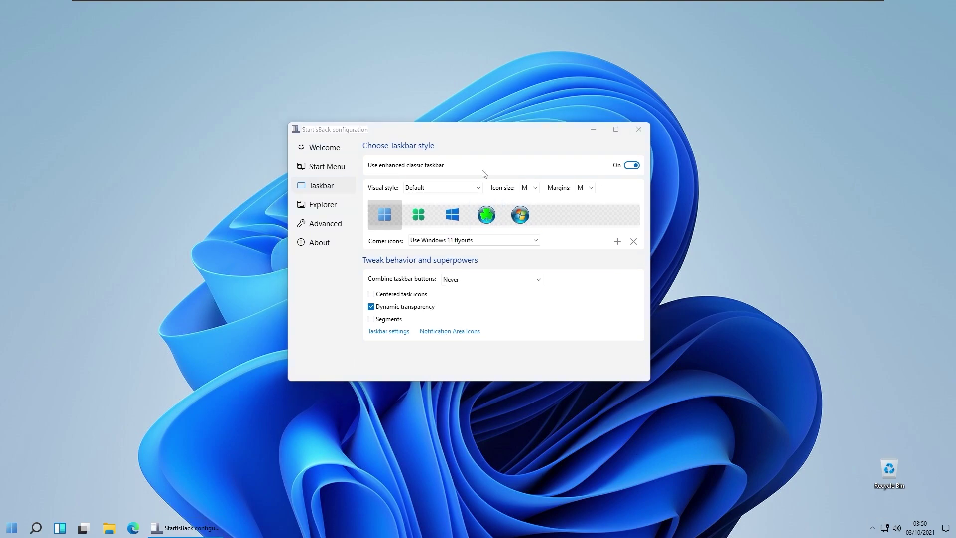
left_click_drag(495, 135, 504, 117)
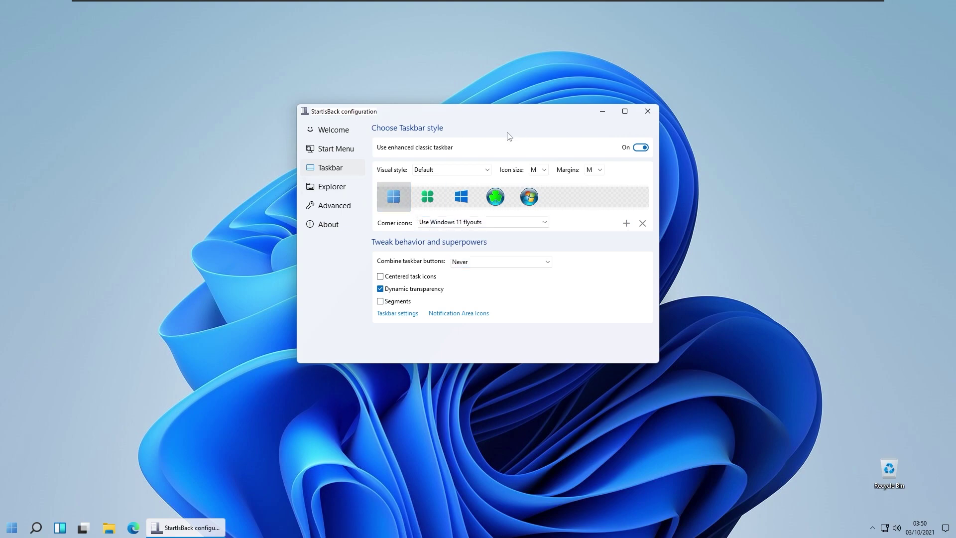
Open the Explorer settings of StartIsBack and check the Win11 Command Bar style in a File Explorer window.
left_click(333, 187)
left_click_drag(422, 130, 372, 147)
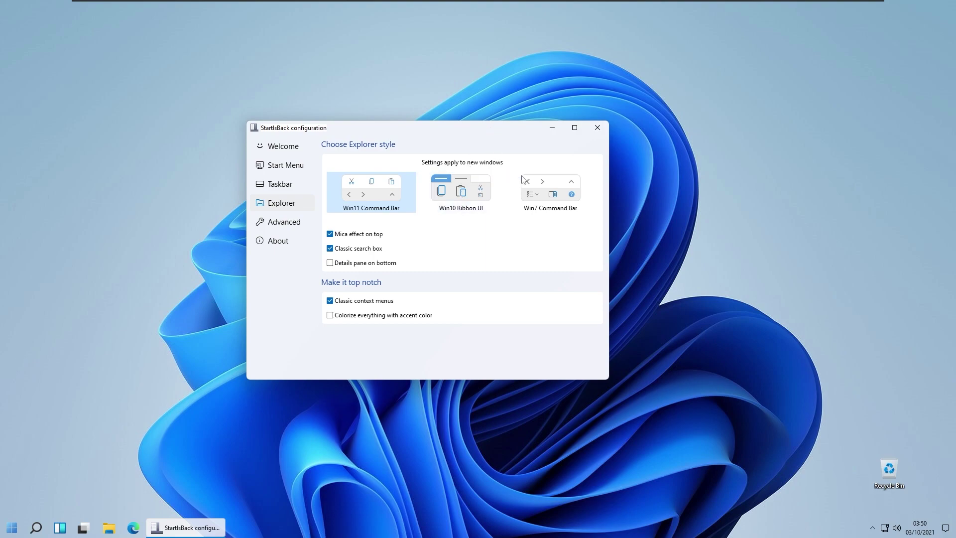
key("super+e")
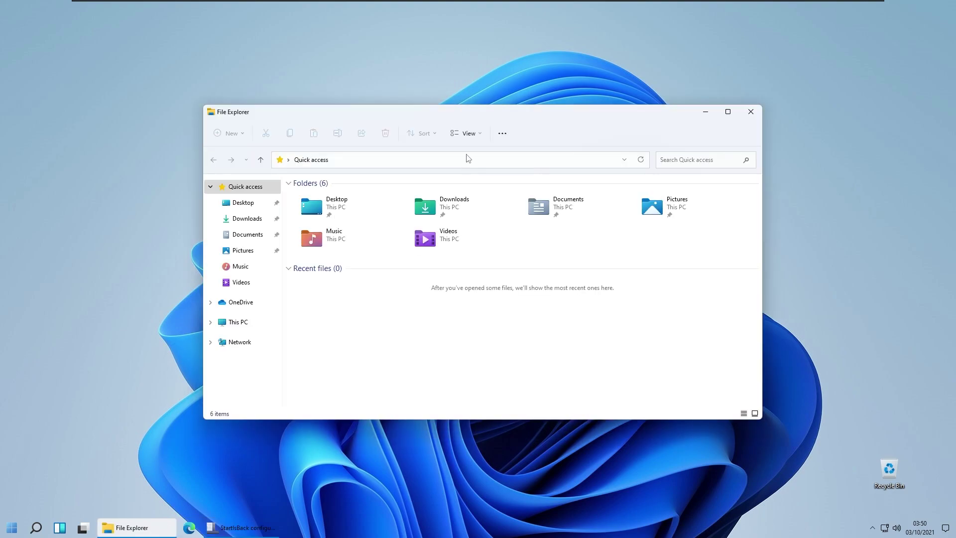
left_click(241, 531)
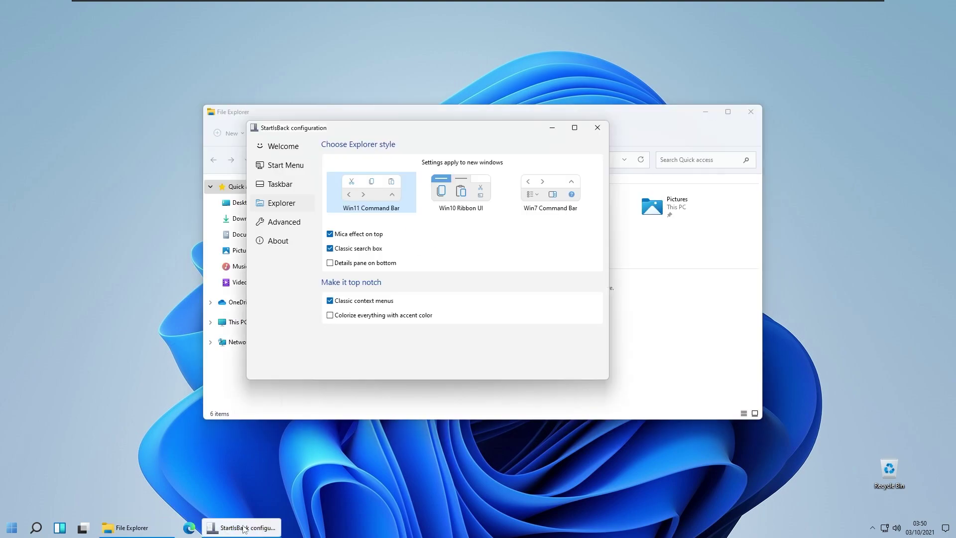
Try the Win10 Ribbon UI Explorer style and check it in a new File Explorer window.
left_click(471, 193)
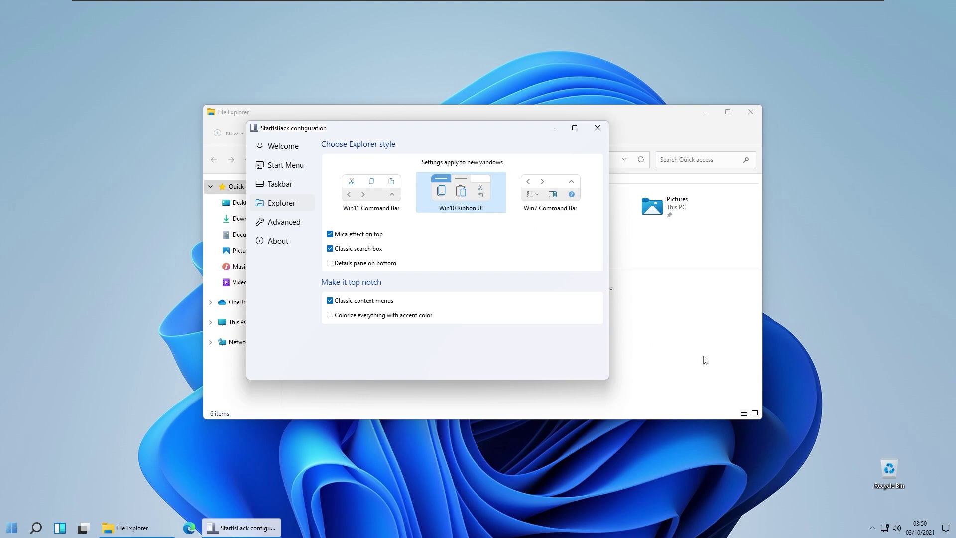
left_click(670, 365)
left_click(759, 115)
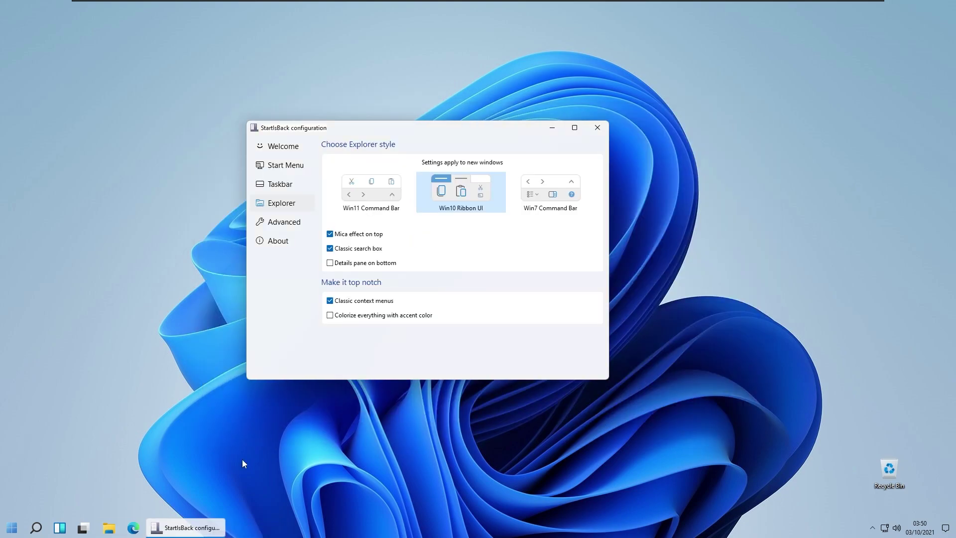
key("super+e")
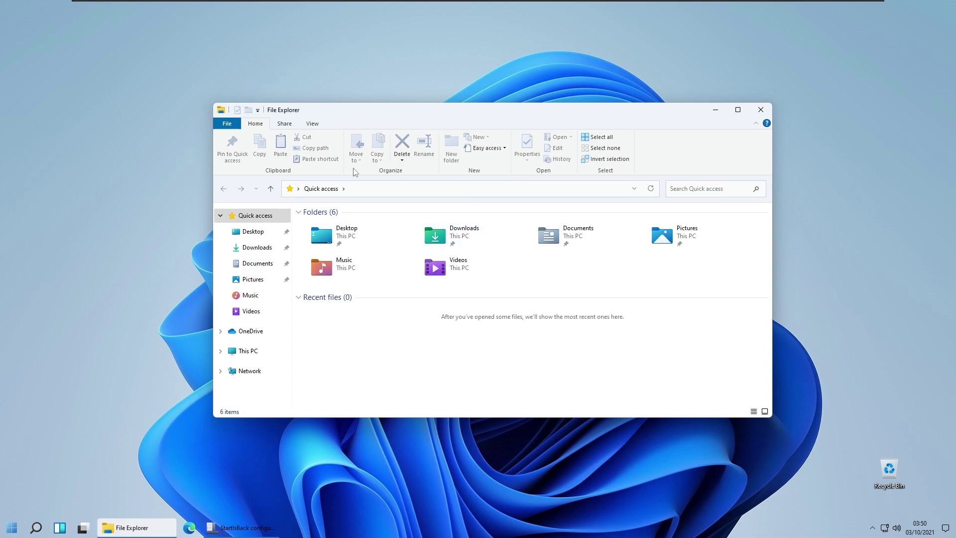
left_click(261, 524)
Try the Win7 Command Bar style in a new File Explorer window and set the style back to Win11 Command Bar.
left_click(550, 196)
left_click(652, 295)
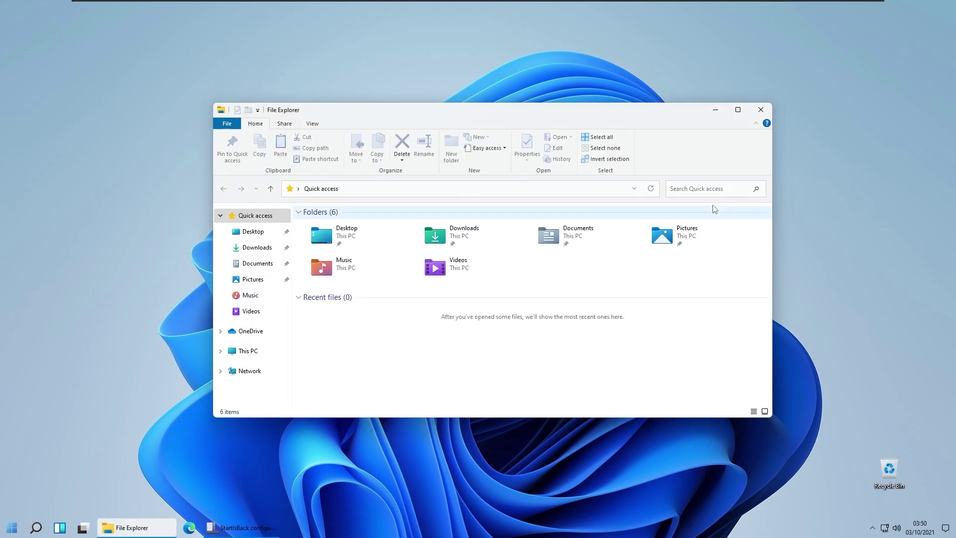
left_click(760, 111)
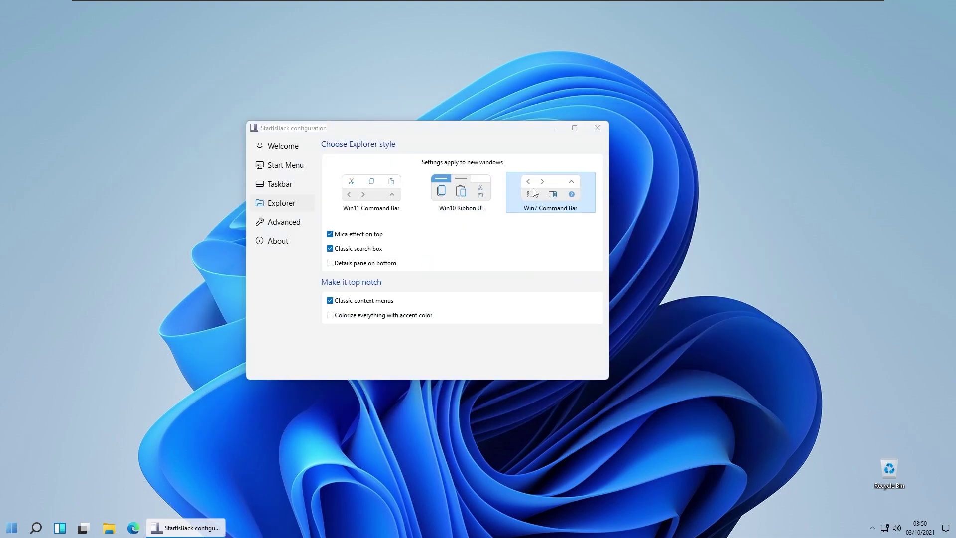
key("super+e")
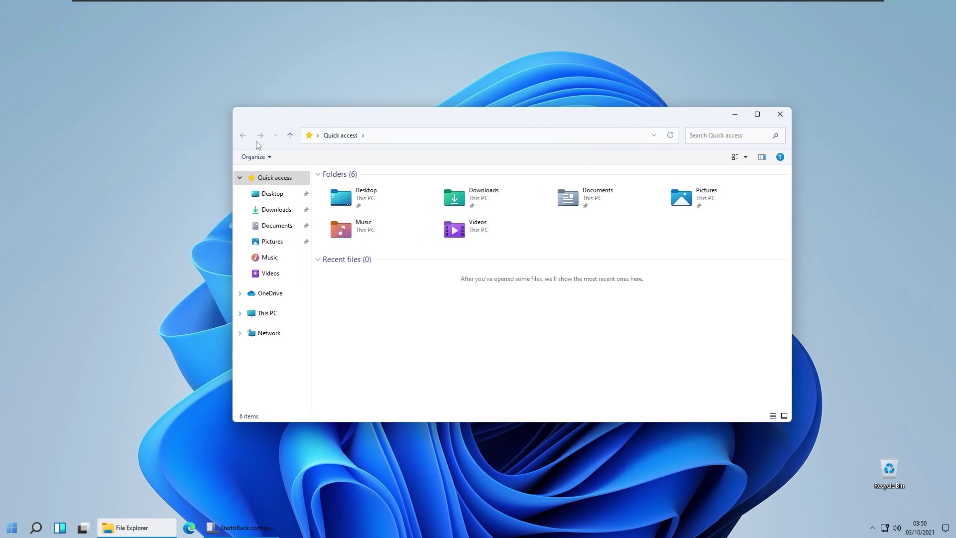
left_click(781, 114)
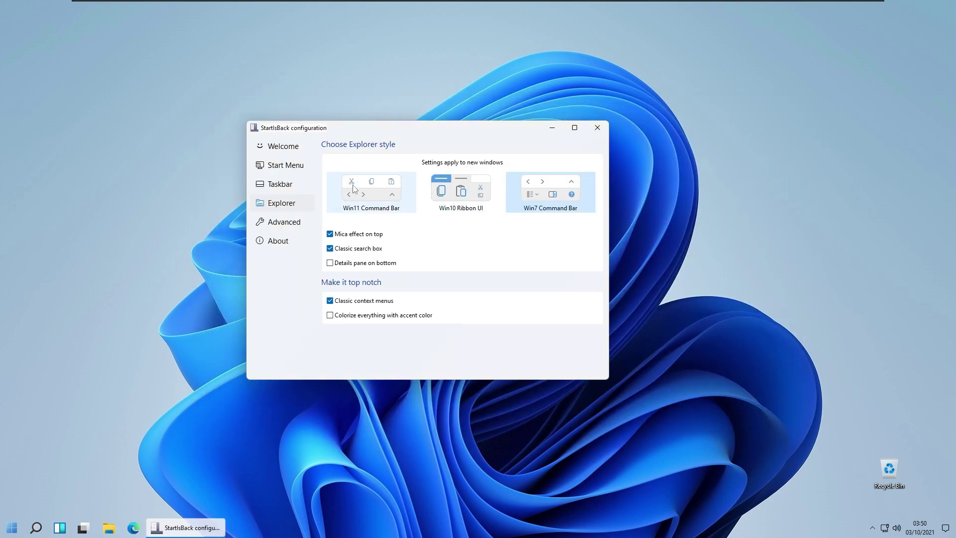
left_click(364, 185)
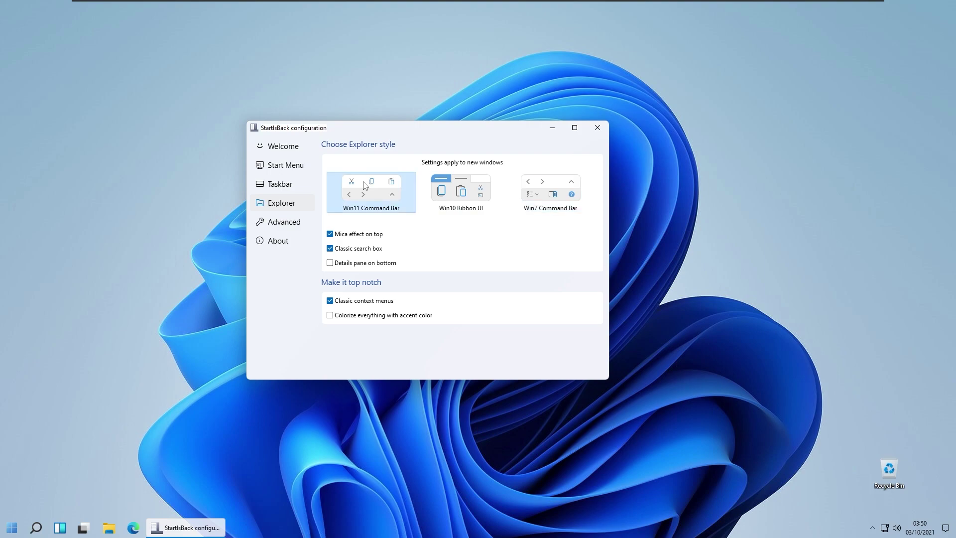
left_click_drag(440, 128, 448, 130)
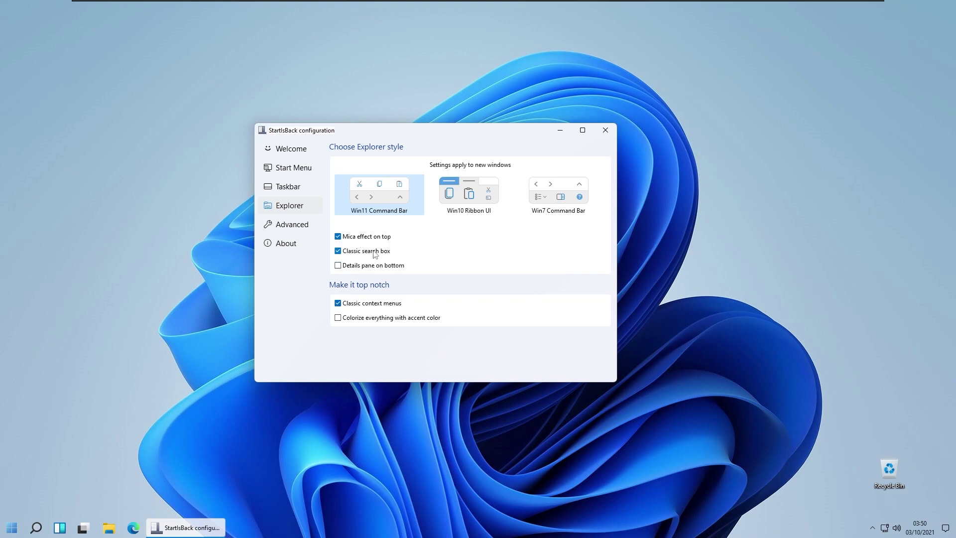
Enable the details pane on bottom and colorizing everything with accent color, and check them in a new File Explorer window.
left_click(379, 266)
left_click(360, 321)
left_click(108, 527)
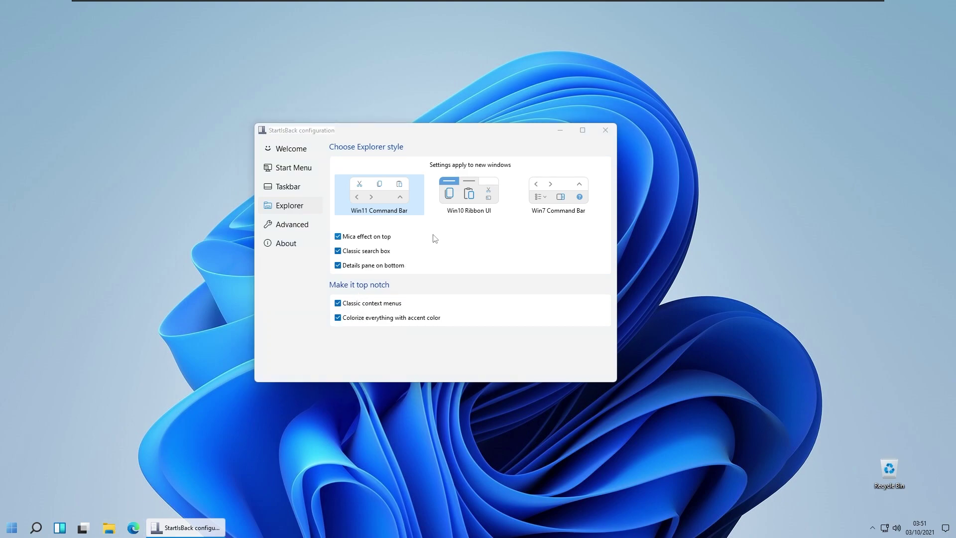
left_click_drag(412, 119, 411, 120)
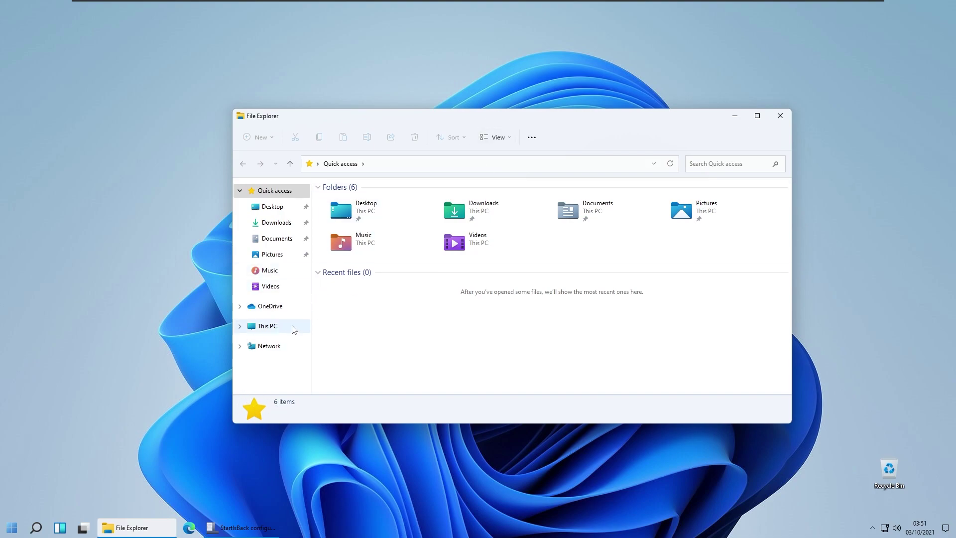
left_click(735, 116)
mouse_move(423, 134)
left_mouse_down()
mouse_move(435, 135)
mouse_move(423, 135)
left_mouse_up()
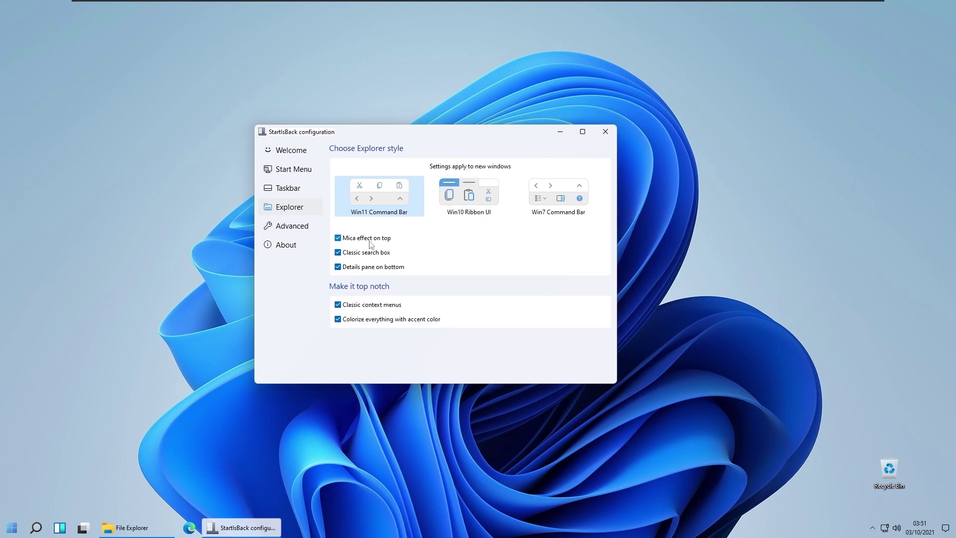
Turn off the Mica effect on top, check a new File Explorer window, and turn the effect back on.
left_click(369, 239)
left_click(142, 526)
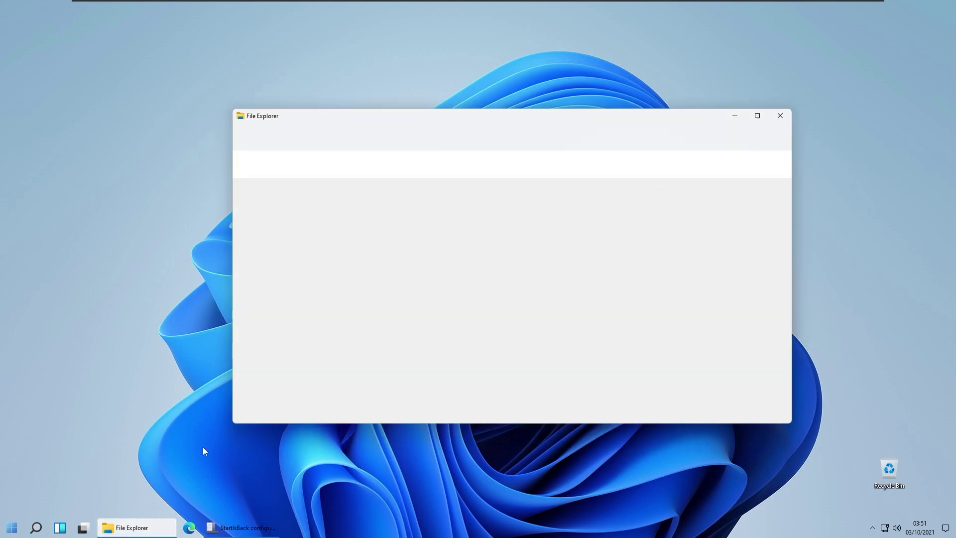
left_click(782, 113)
left_click(109, 527)
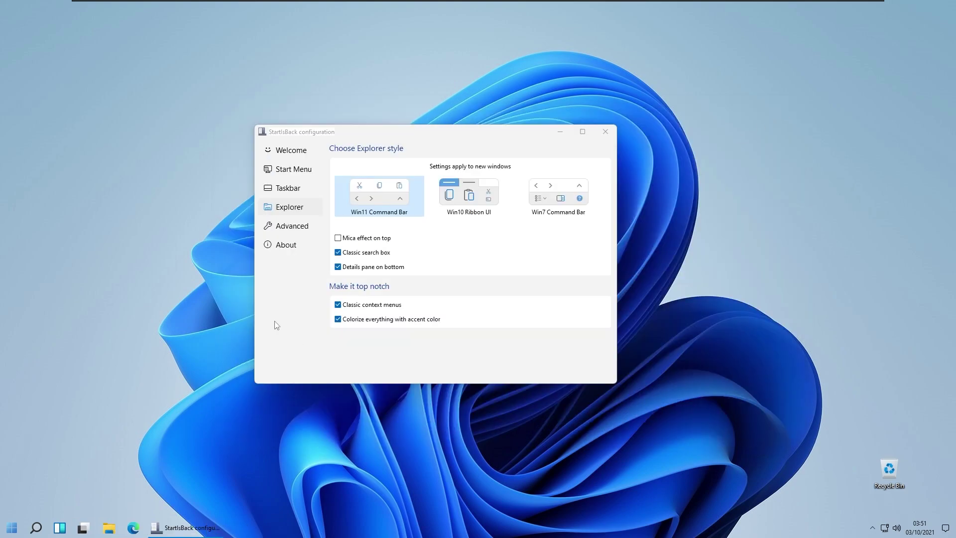
left_click_drag(463, 118, 452, 124)
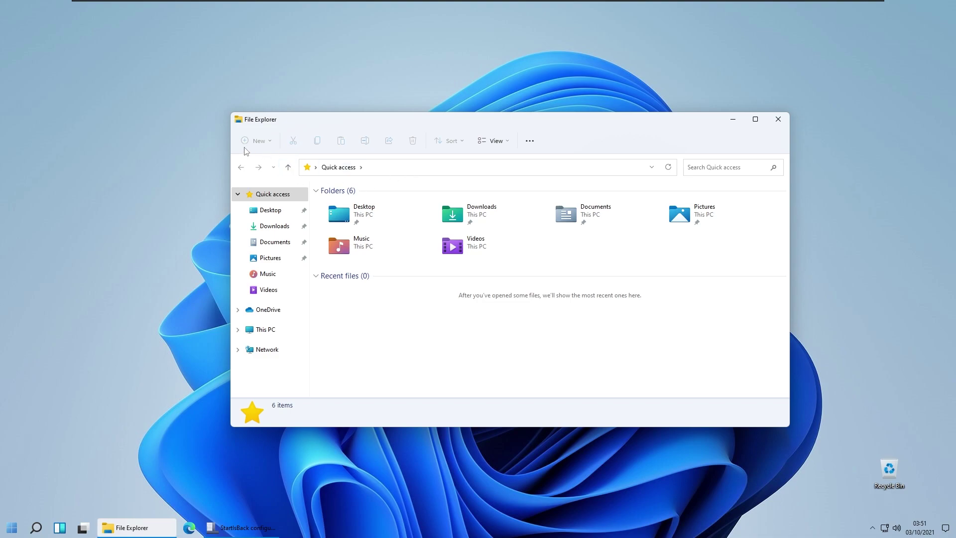
left_click(778, 119)
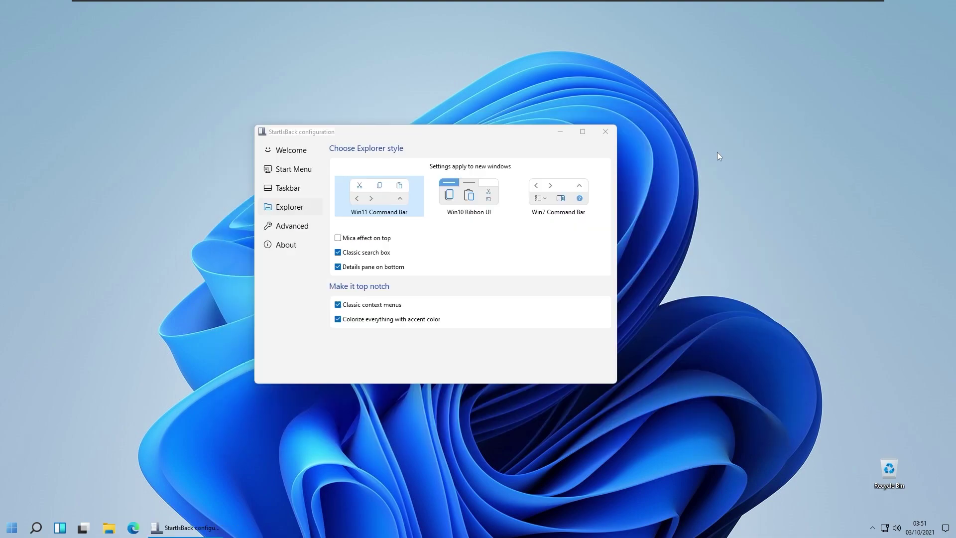
left_click(379, 240)
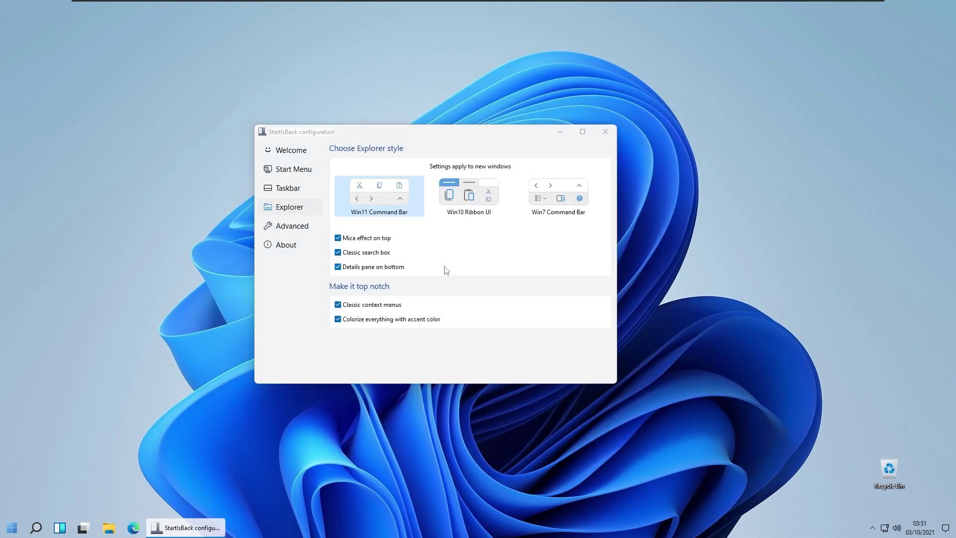
Open a new File Explorer window to examine the Mica effect around the toolbar and address bar, and close it.
key("super+e")
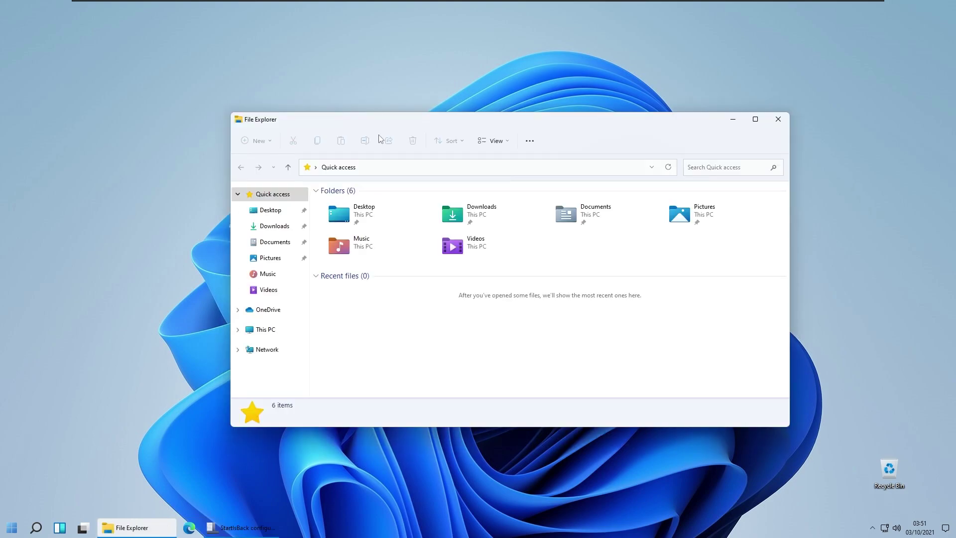
left_click(431, 168)
left_click(544, 169)
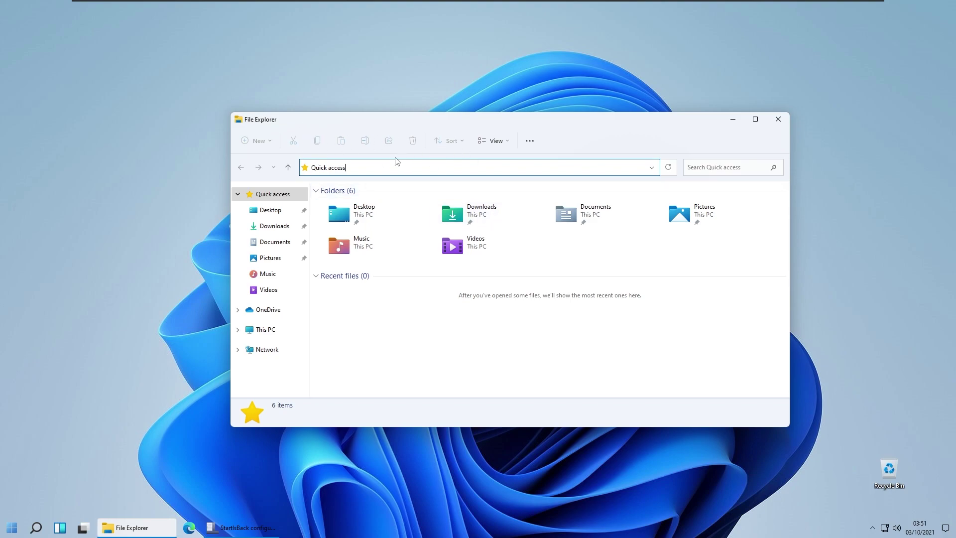
left_click(778, 119)
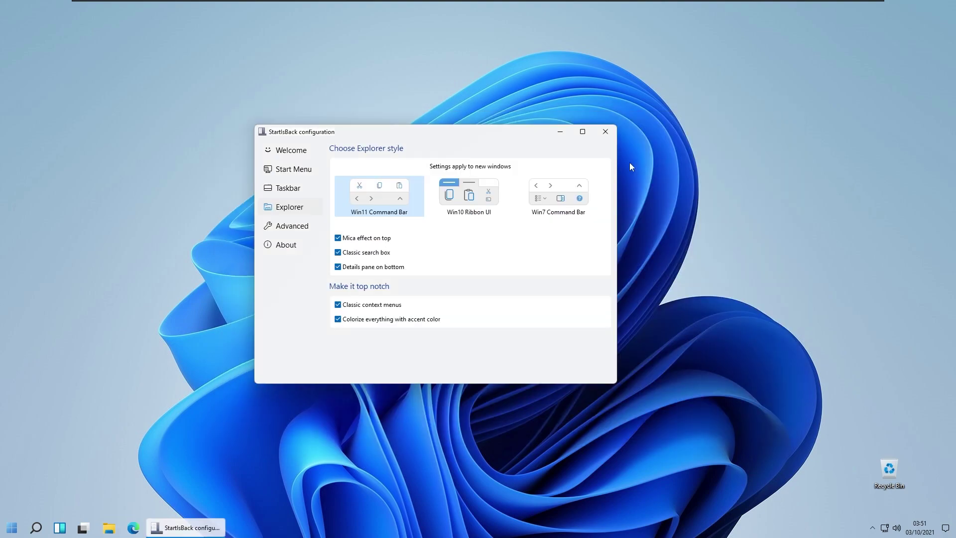
Enable custom start menu coloring in the advanced settings with a light pink (255, 202, 202), and check it in the Start menu.
left_click(310, 223)
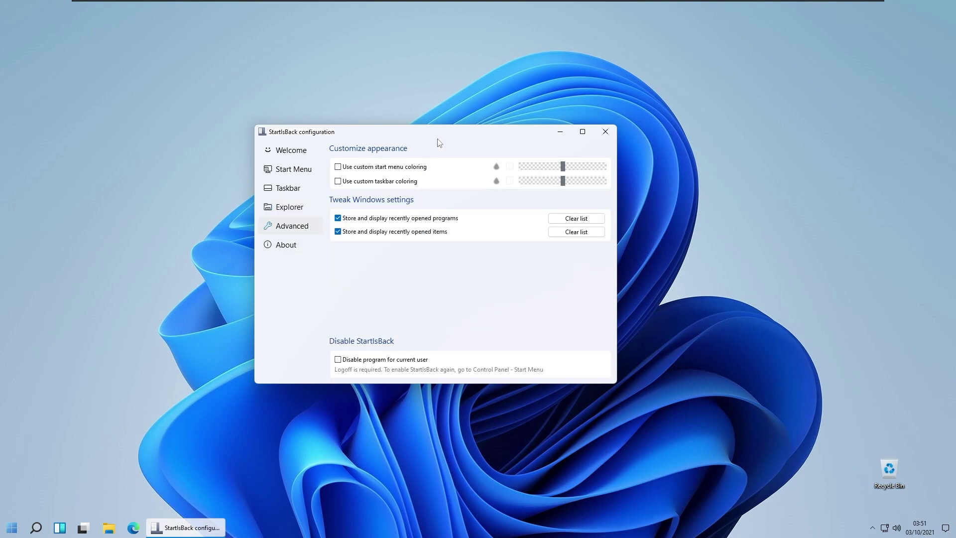
left_click_drag(429, 133, 435, 134)
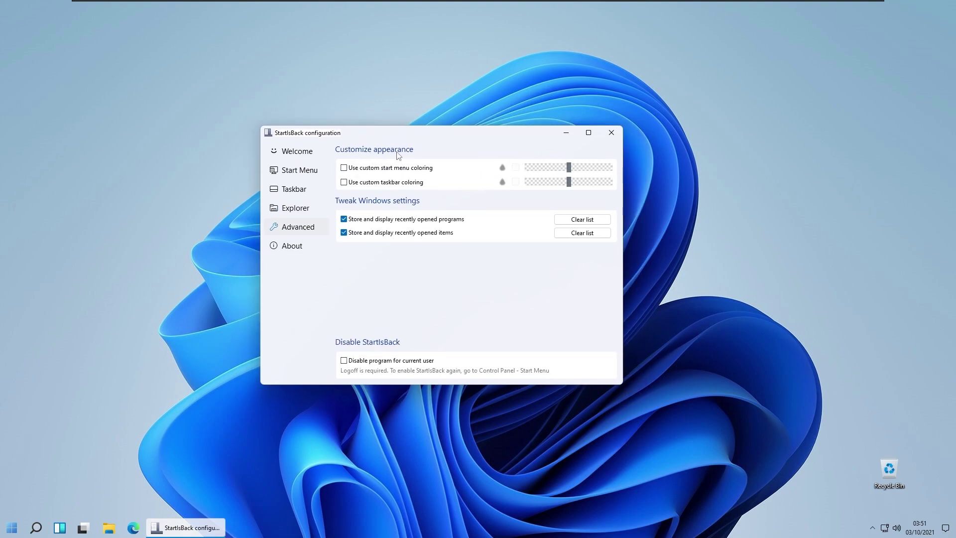
left_click(393, 168)
left_click(515, 168)
left_click_drag(518, 164, 424, 111)
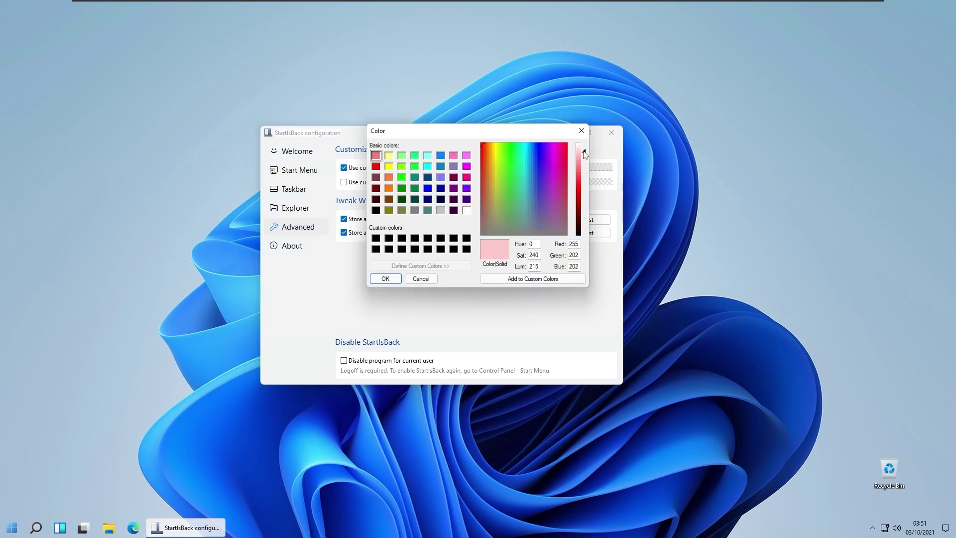
left_click(389, 280)
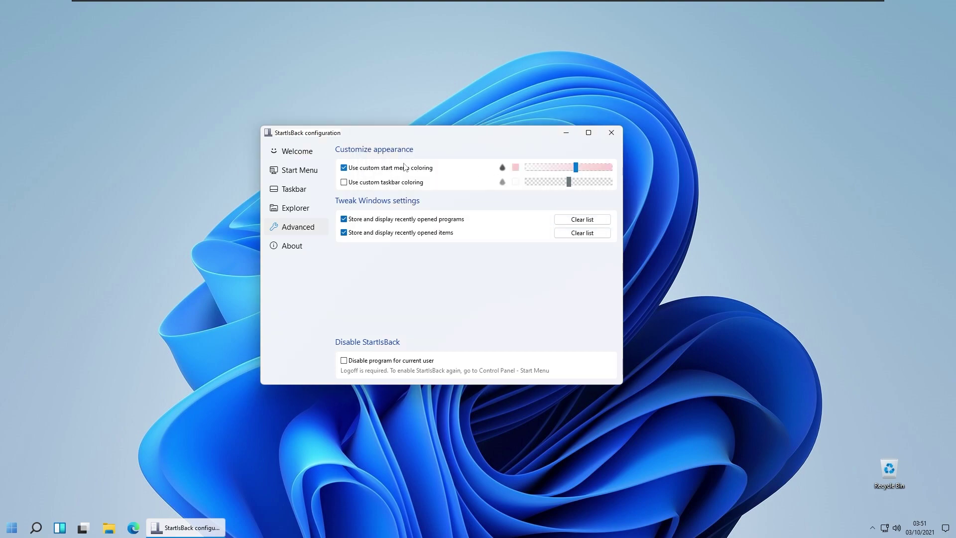
left_click(12, 527)
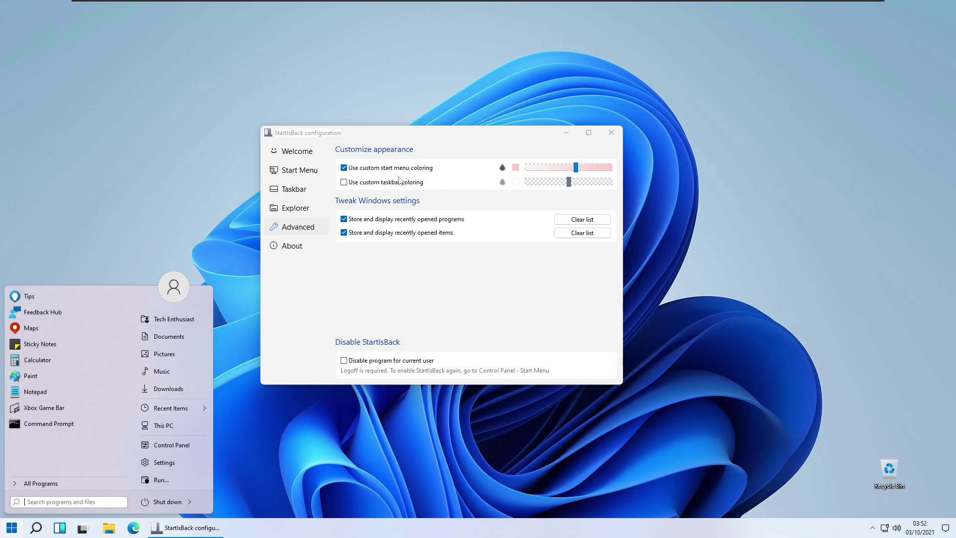
Enable custom taskbar coloring with the same light pink (255, 202, 202), and check it on the taskbar with the Start menu open.
left_click(417, 185)
left_click(516, 182)
left_click(537, 161)
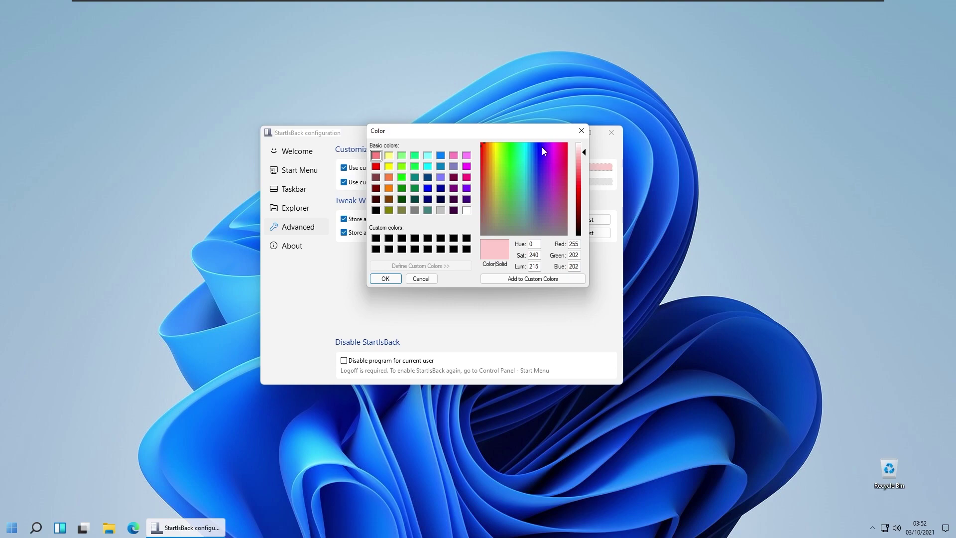
left_click(385, 278)
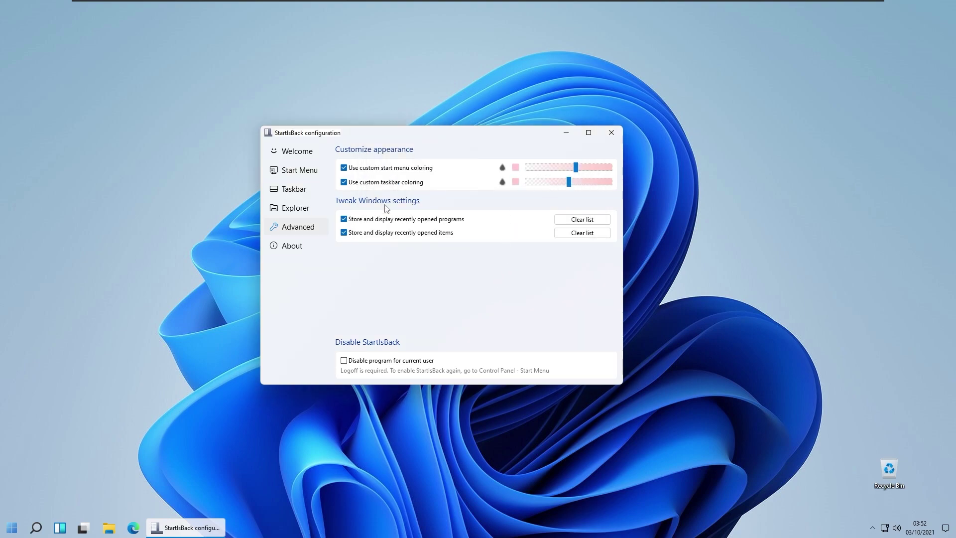
key("super")
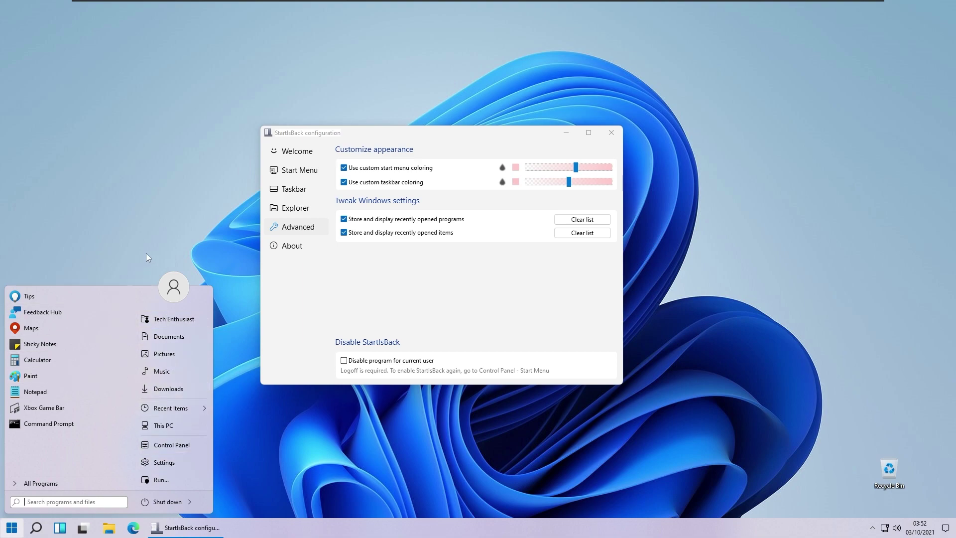
left_click(422, 140)
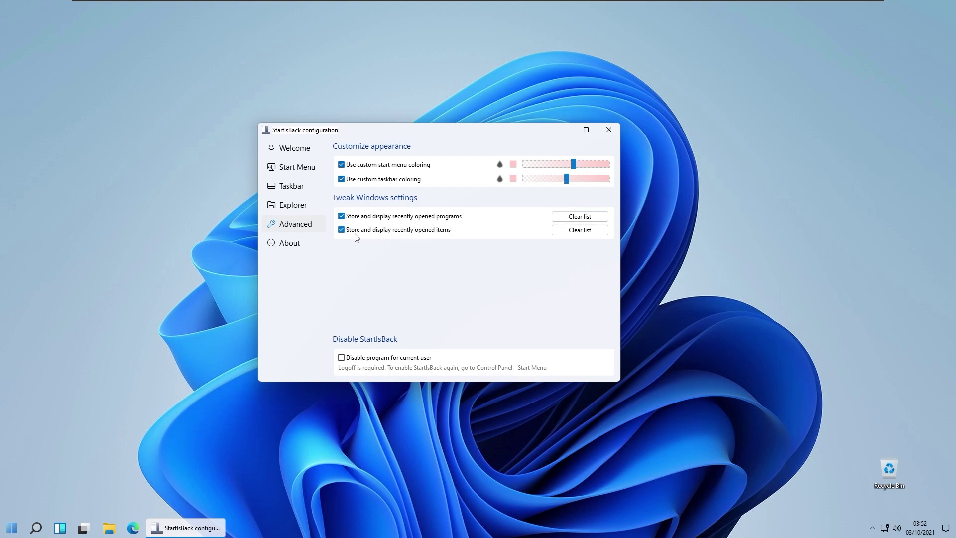
Clear the lists of recently opened programs and recently opened items, and check the Start menu.
left_click(595, 216)
left_click(592, 229)
key("super")
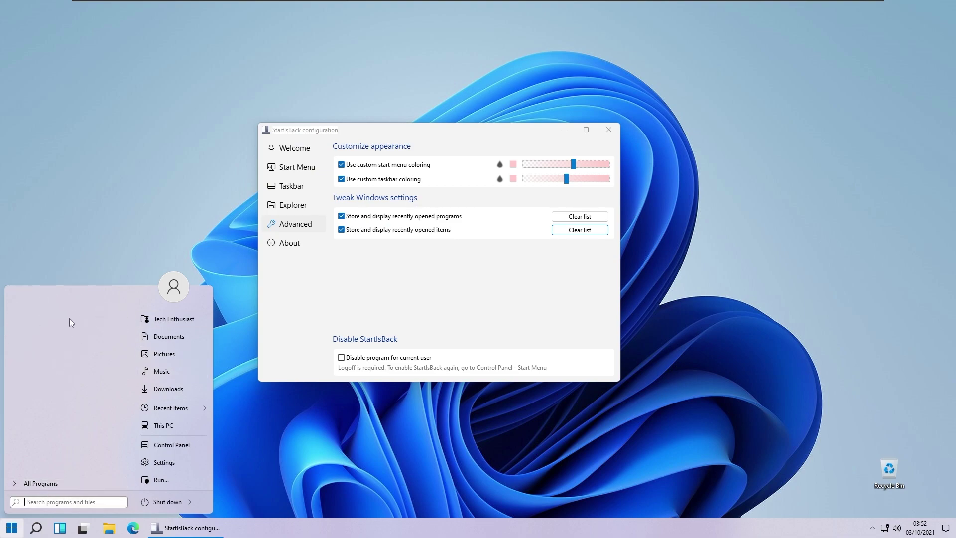
left_click_drag(509, 130, 501, 129)
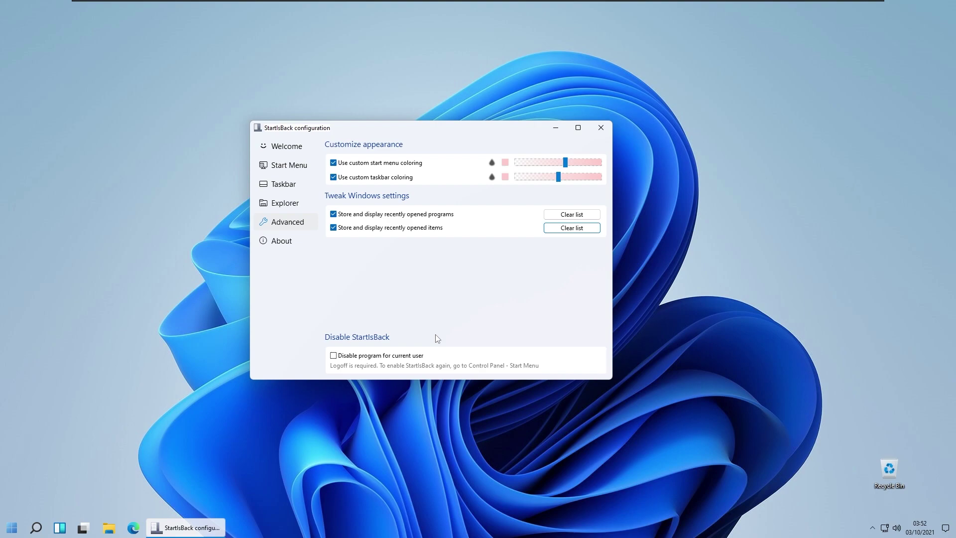
View the About page with the StartIsBack version and license status, and close the configuration window.
left_click_drag(522, 132, 541, 136)
left_click(324, 248)
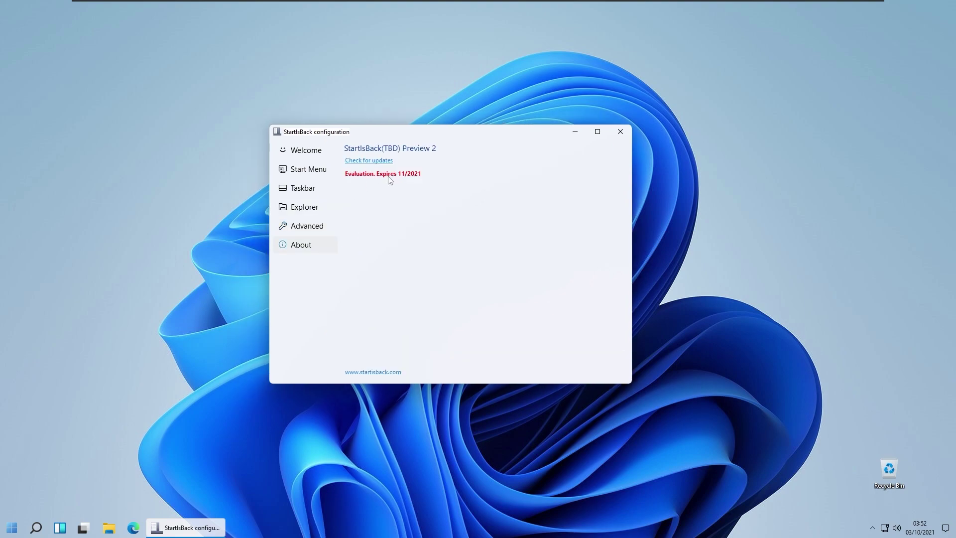
left_click(304, 150)
left_click(620, 131)
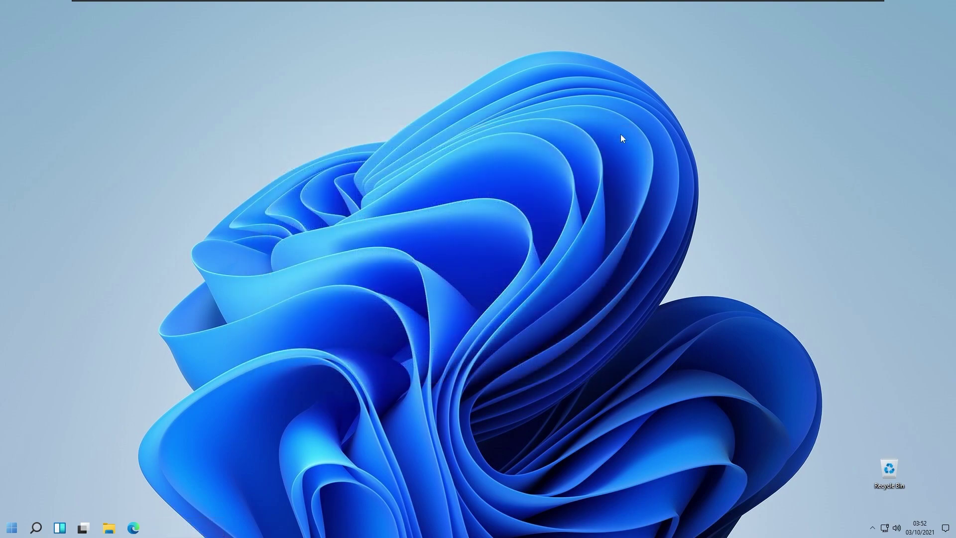